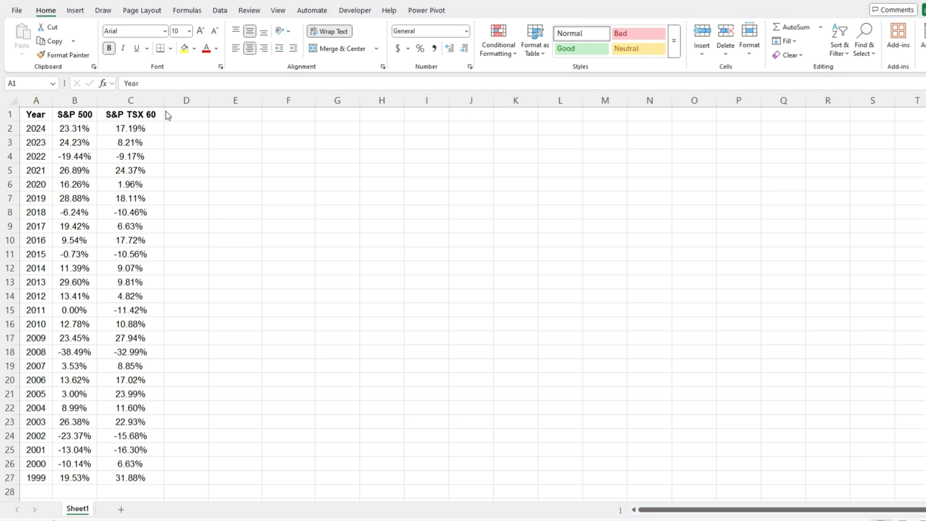
- Enter the header "Starting" in cell D1
click(183, 119)
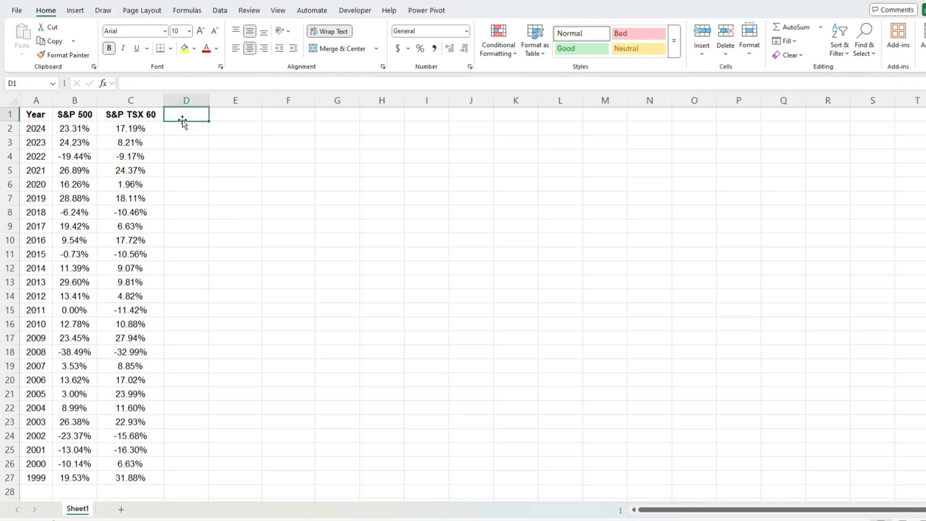
text(Starting)
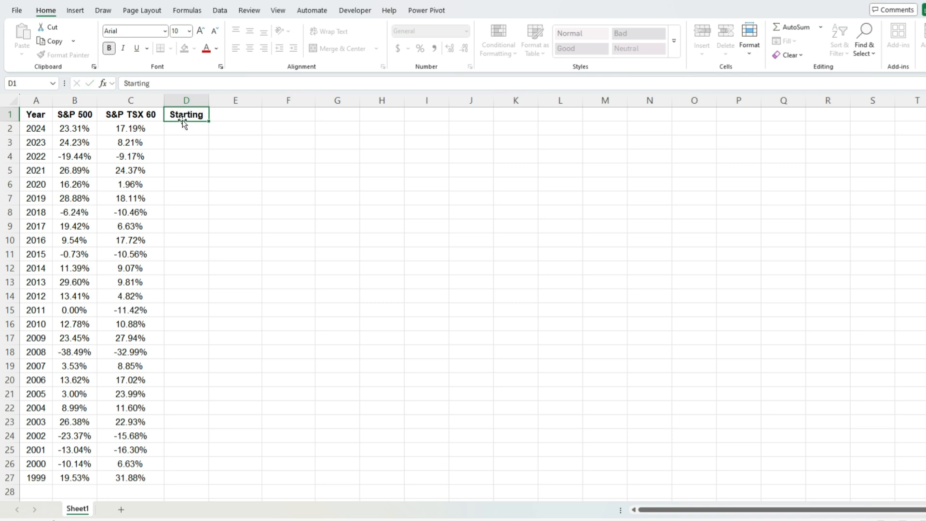
key(Return)
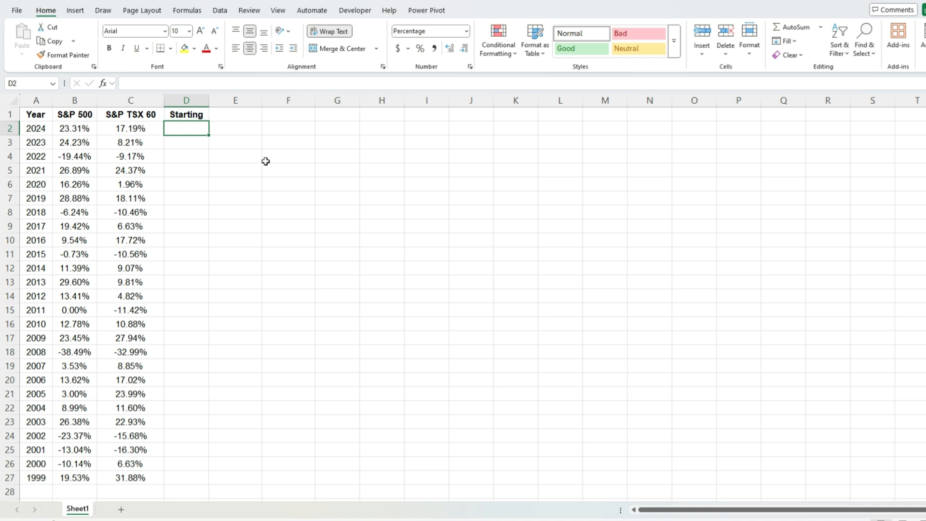
- Begin an IF formula in D2 with the logical test AND(B2<0,C2<0)
text(=if()
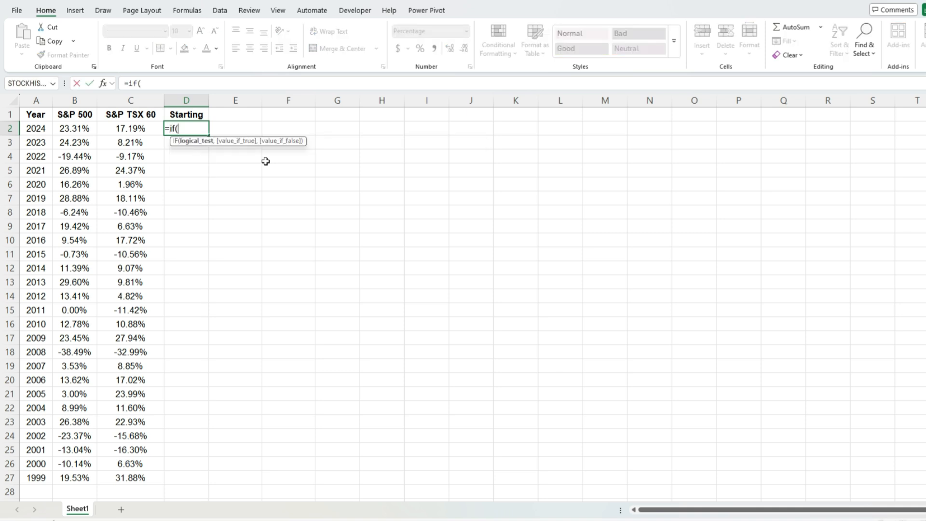
text(and()
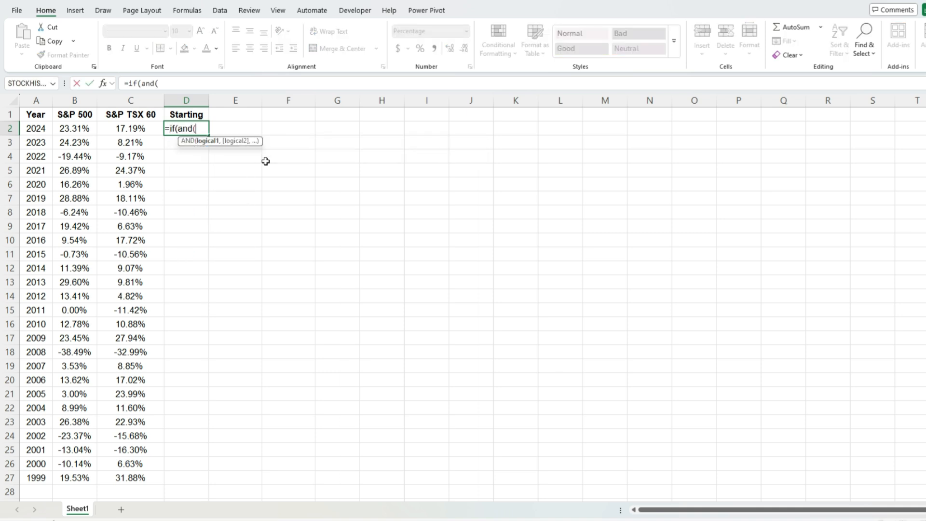
click(77, 129)
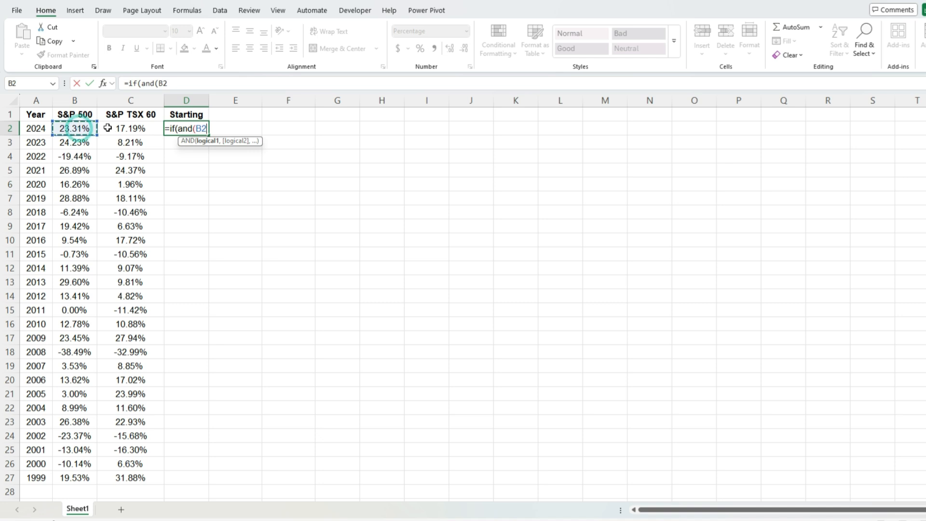
text(<0)
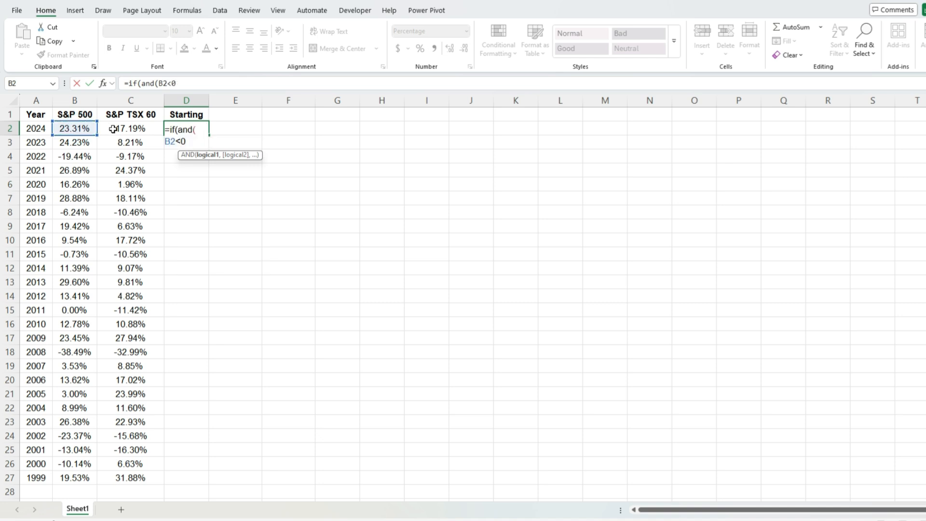
text(,)
click(124, 127)
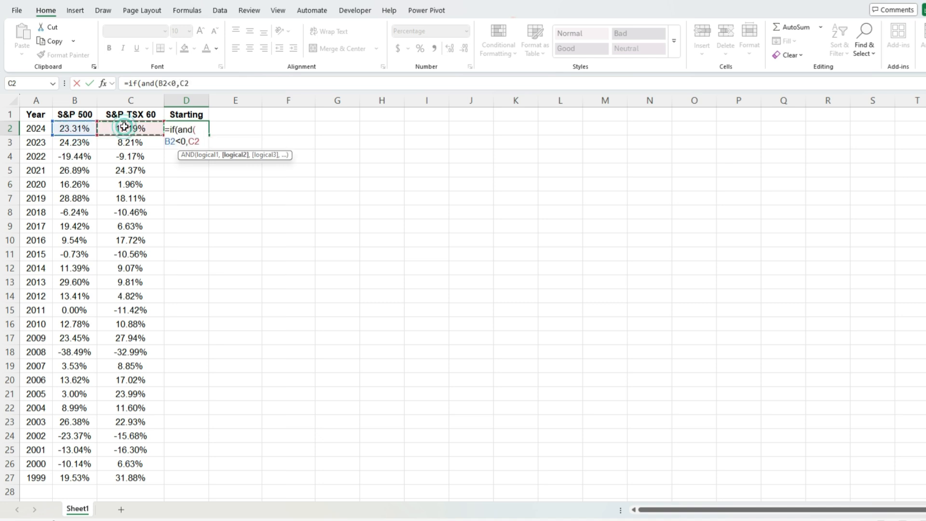
text(<0),)
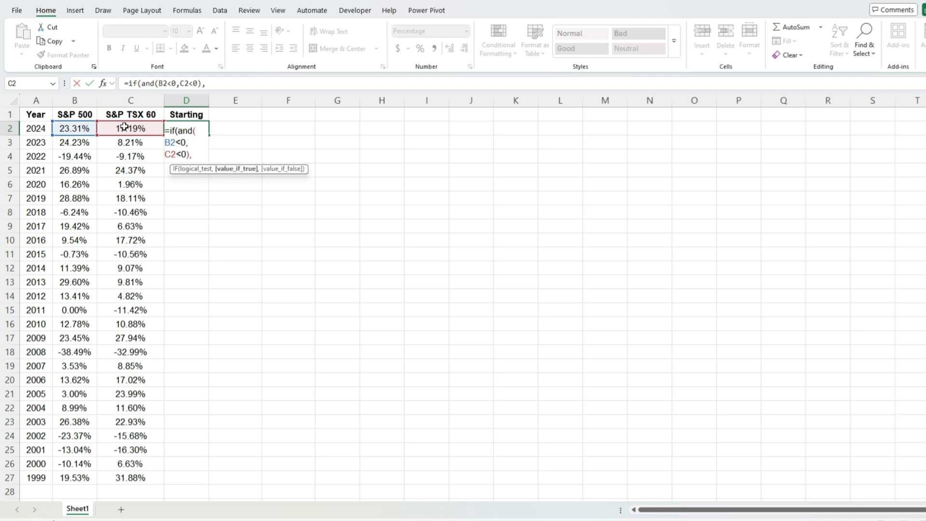
- Complete the D2 formula with MAX(B2:C2) as the value if true and MIN(B2:C2) as the value if false
text(max()
drag(88, 129, 119, 129)
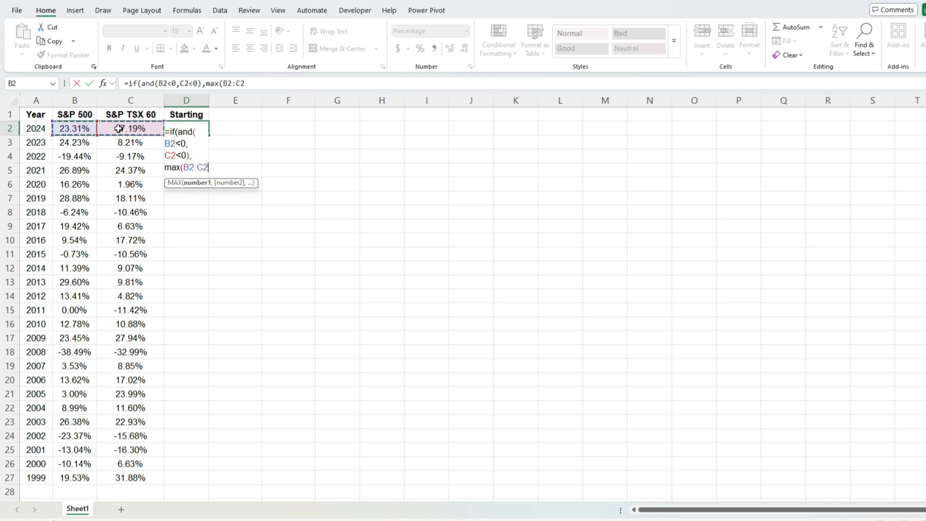
text(),min()
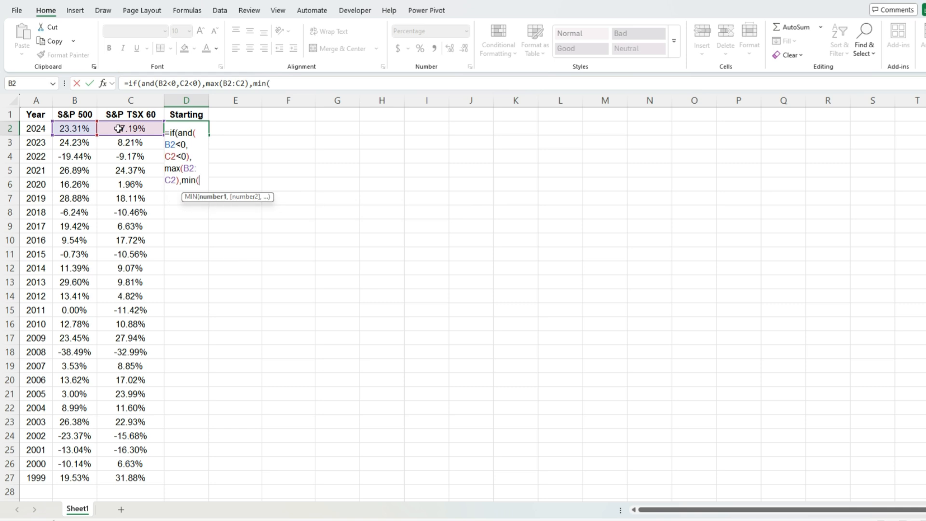
drag(119, 129, 91, 128)
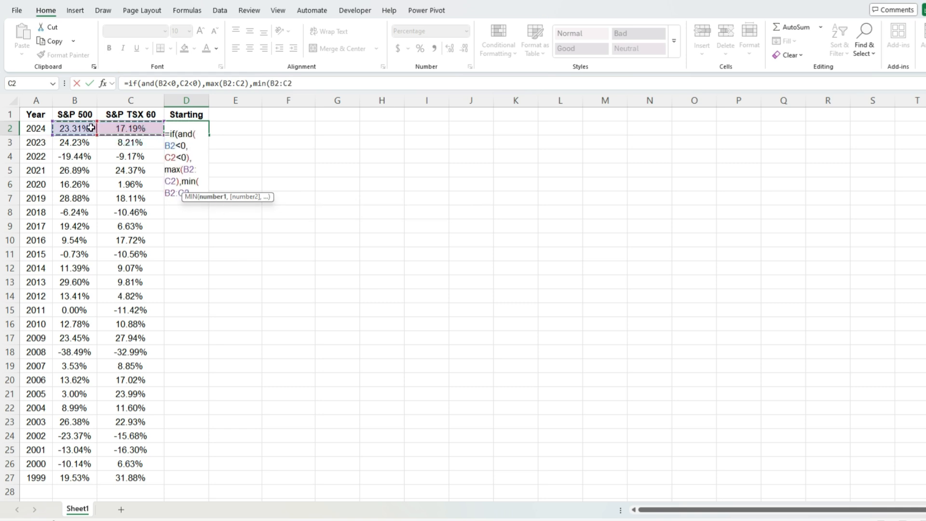
text()))
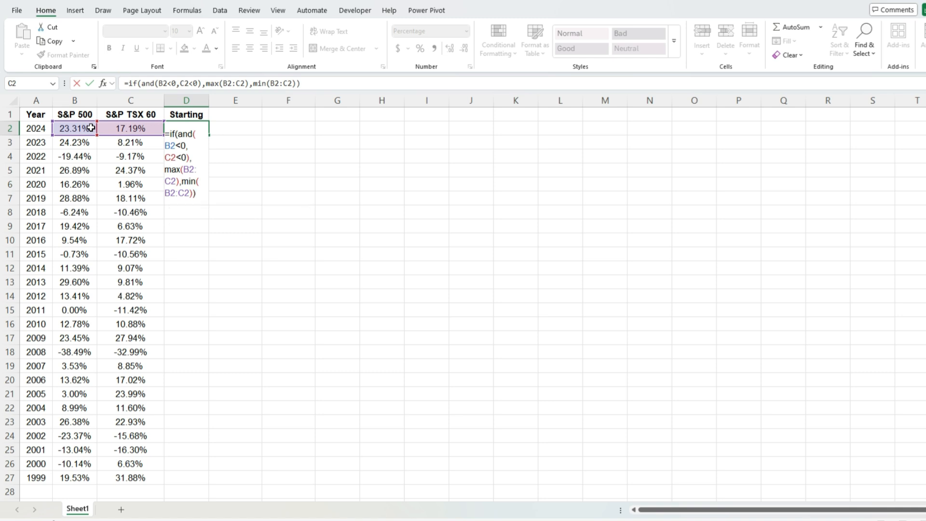
key(Return)
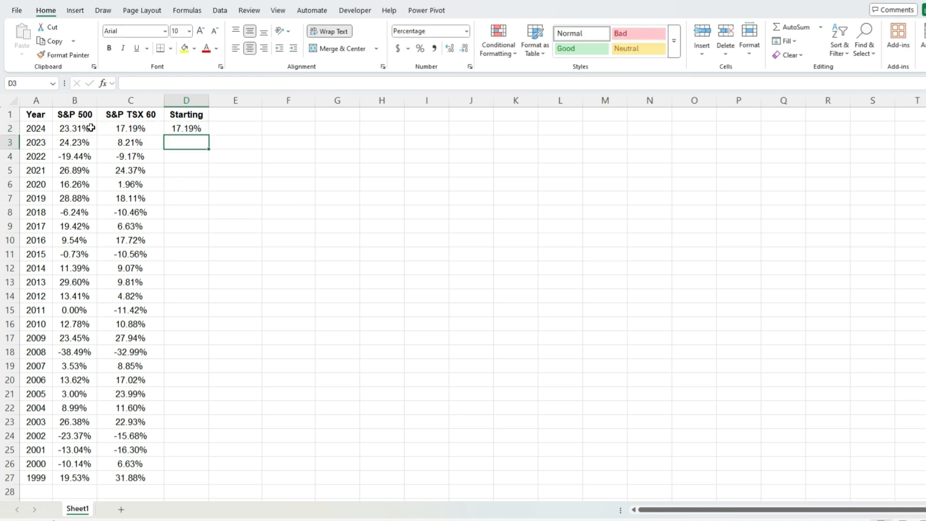
- Compare D2 with its source return in C2 and fill the Starting formula down through D27
key(Up)
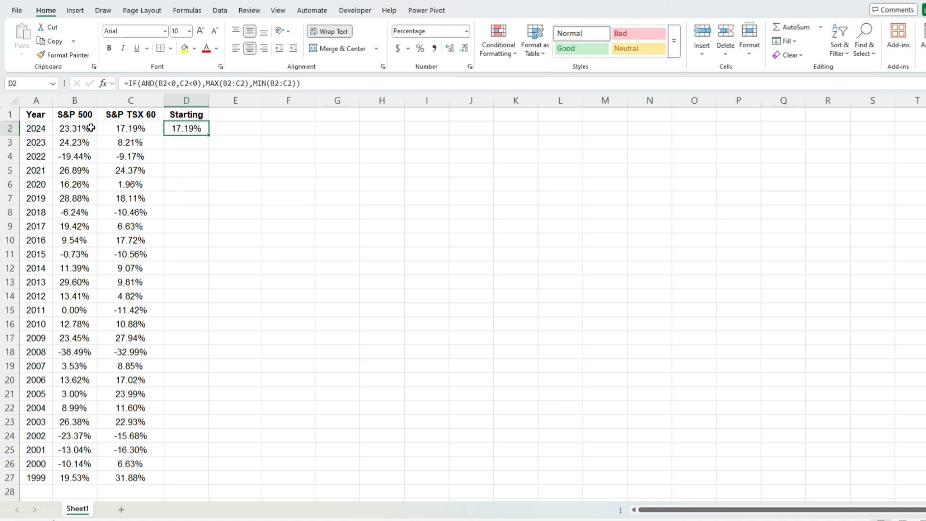
click(144, 130)
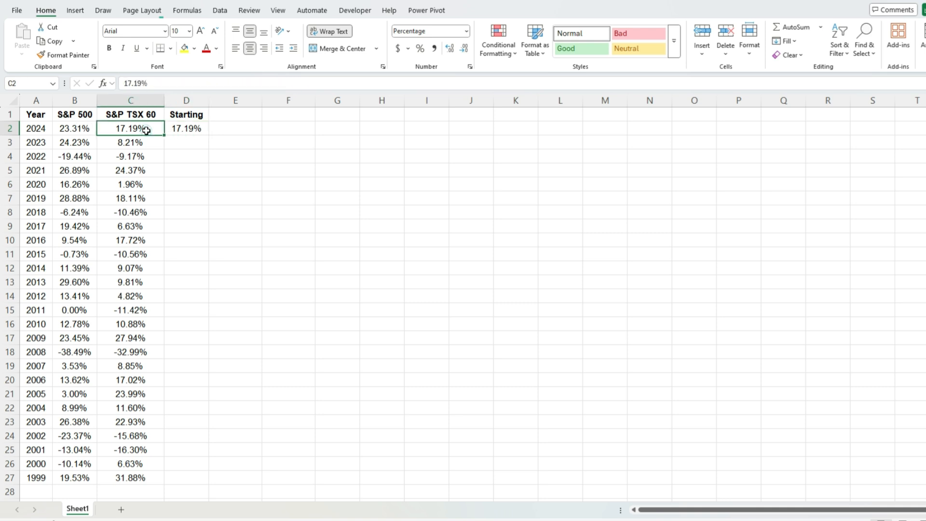
click(192, 133)
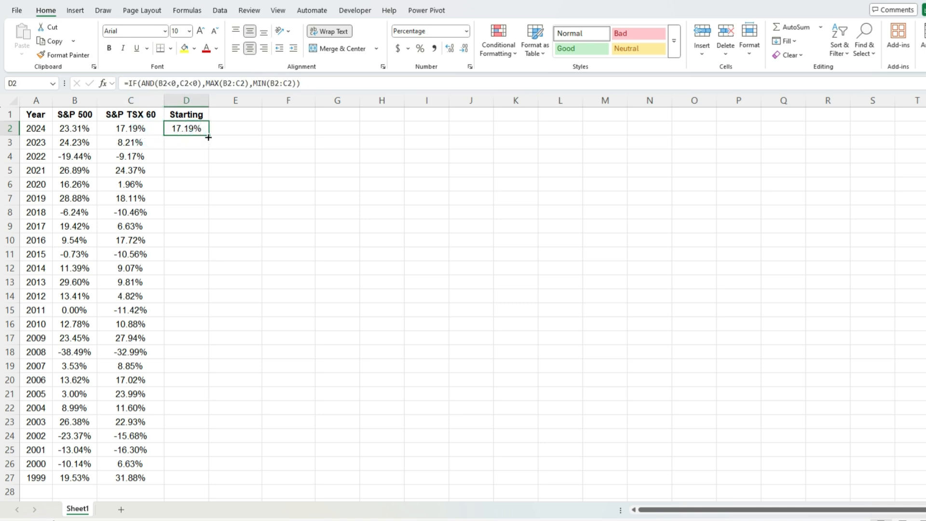
double_click(209, 135)
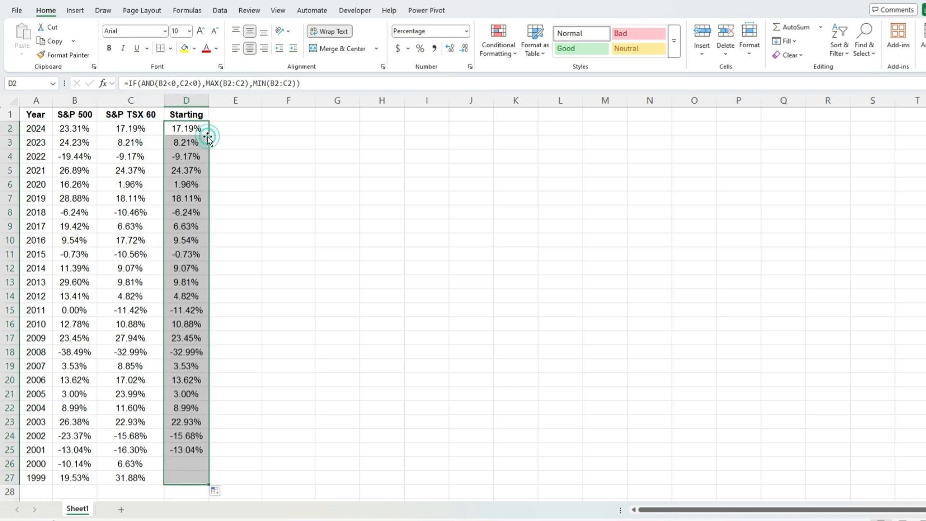
click(148, 159)
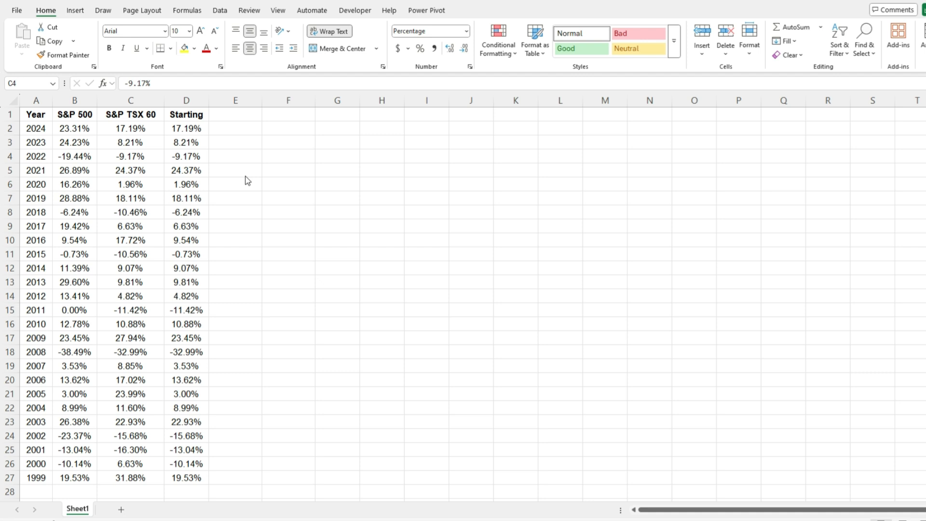
- Enter the header "Crossover" in cell E1
click(247, 116)
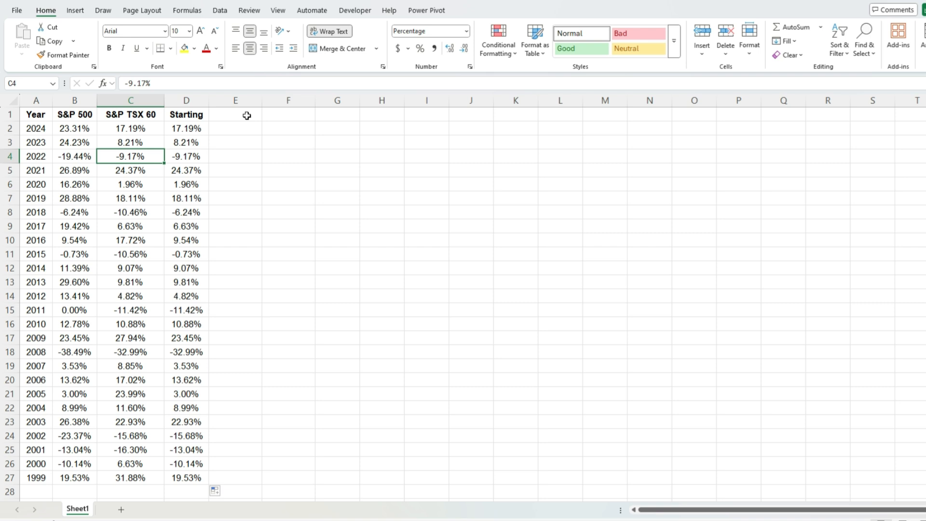
click(247, 116)
text(Crossover)
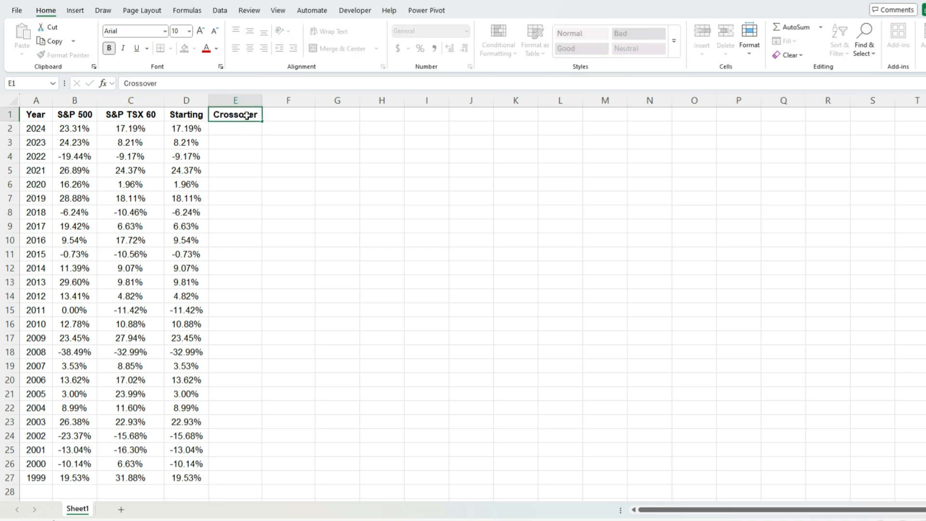
key(Return)
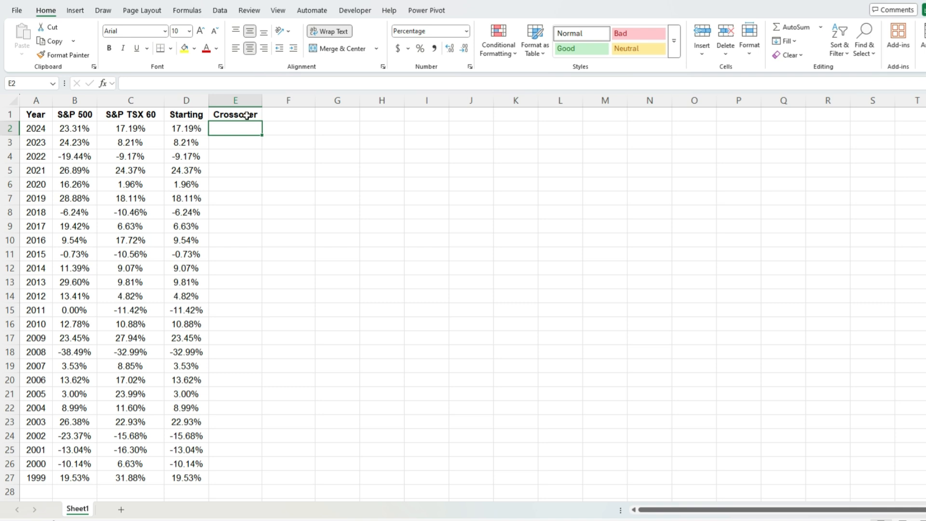
- Begin an IF formula in E2 with the logical test (B2*C2)>0, keeping the product in parentheses
text(=)
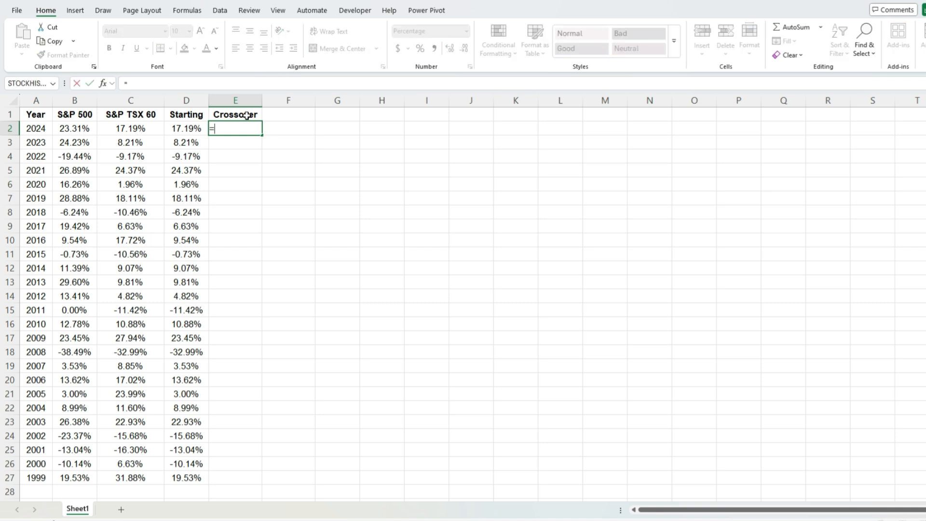
text(if()
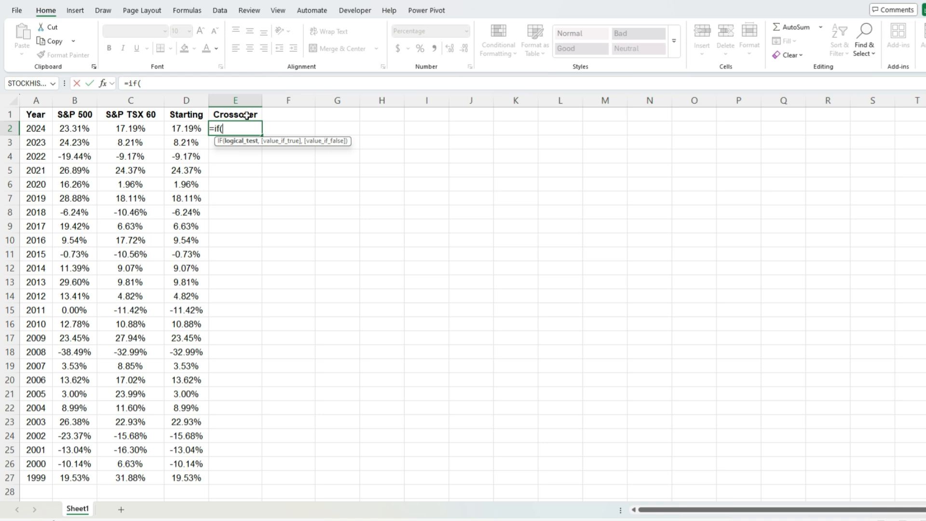
key(Left)
key(Left)
key(Left)
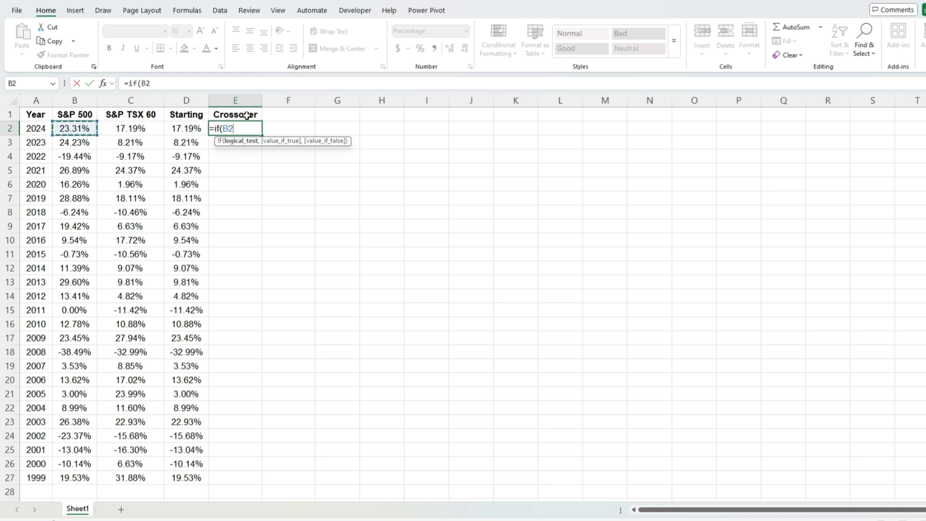
text(*)
click(129, 129)
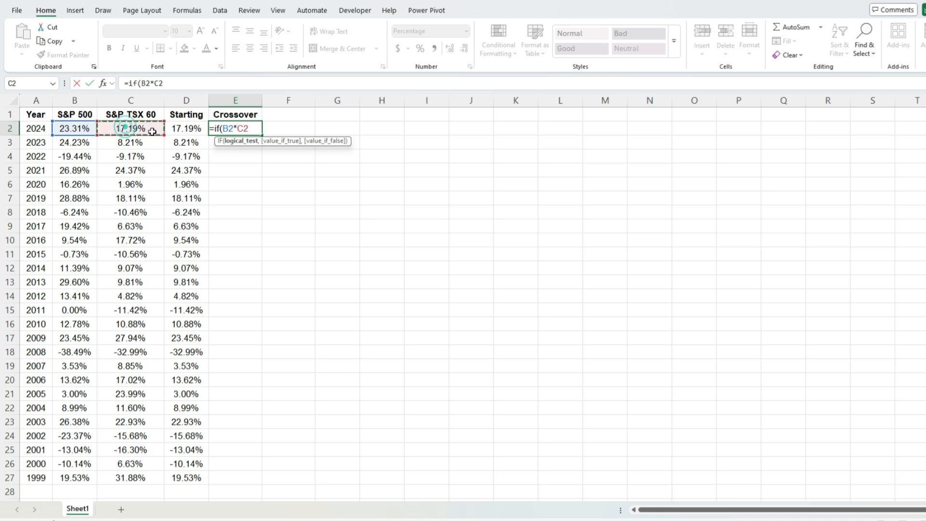
click(141, 87)
text(()
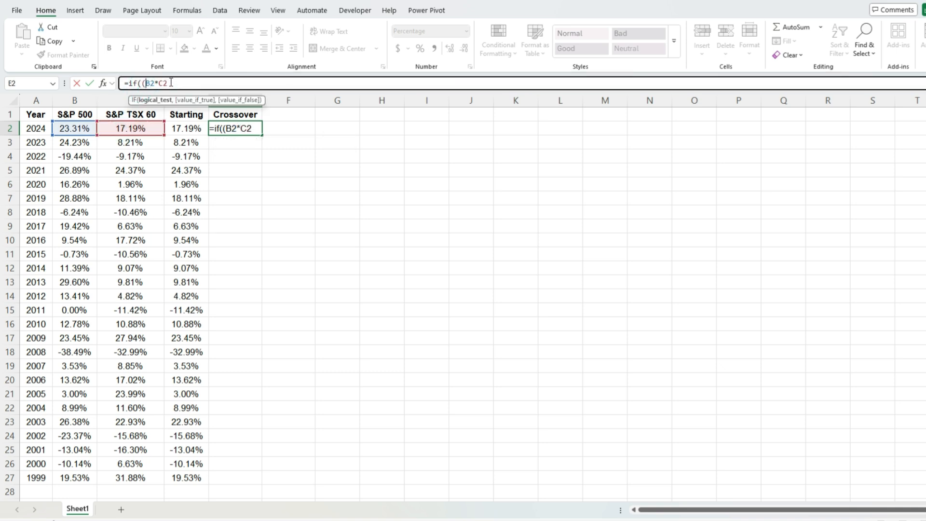
click(187, 80)
text()>0)
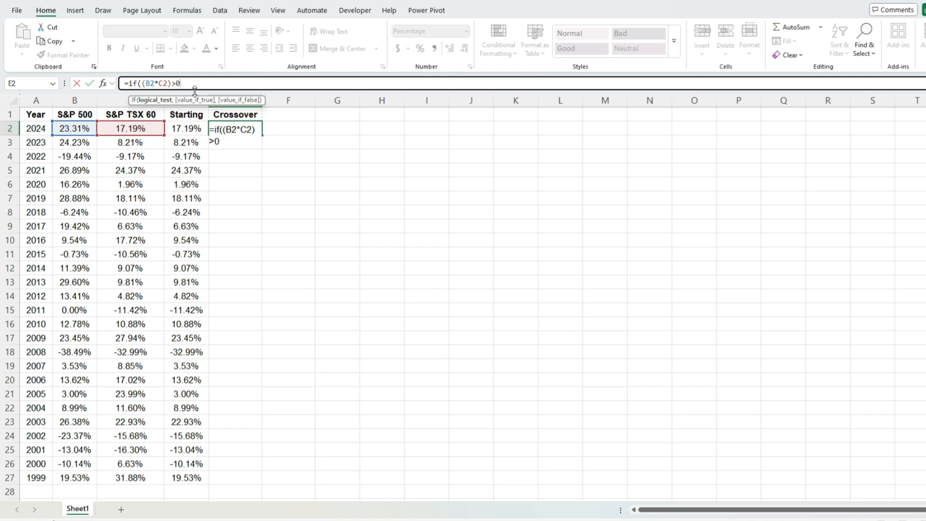
- Complete the E2 formula with 0 as the value if true and D2 as the value if false
text(,0)
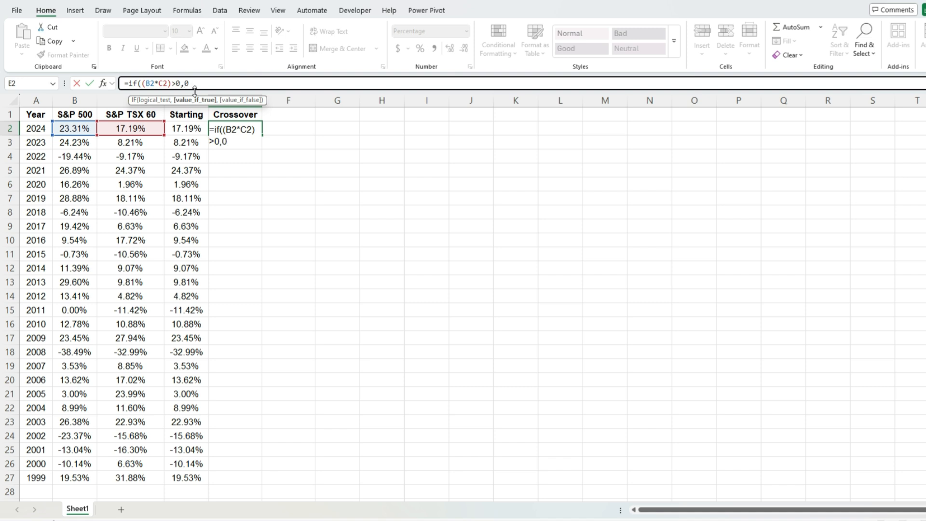
text(,)
click(186, 129)
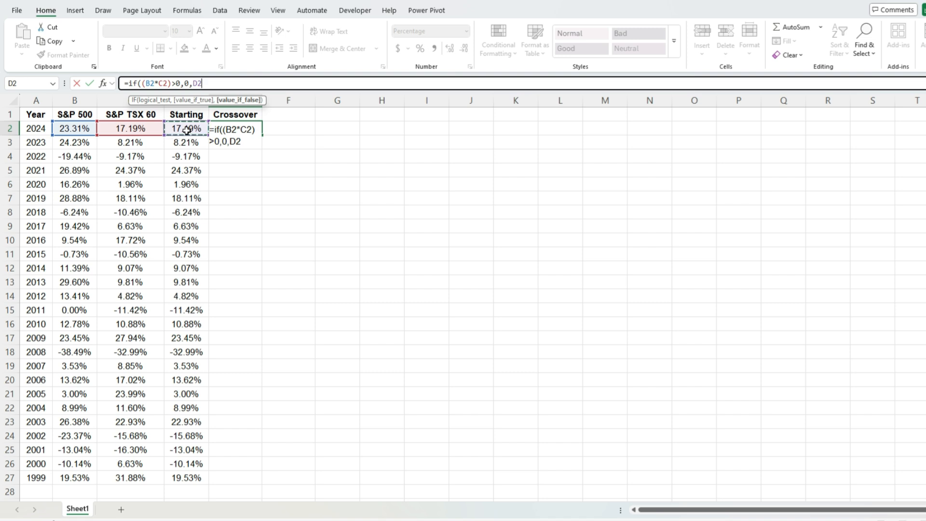
text())
key(Return)
- Fill the Crossover formula down through E27 and check the 2011 and 2000 rows against their source returns
key(Up)
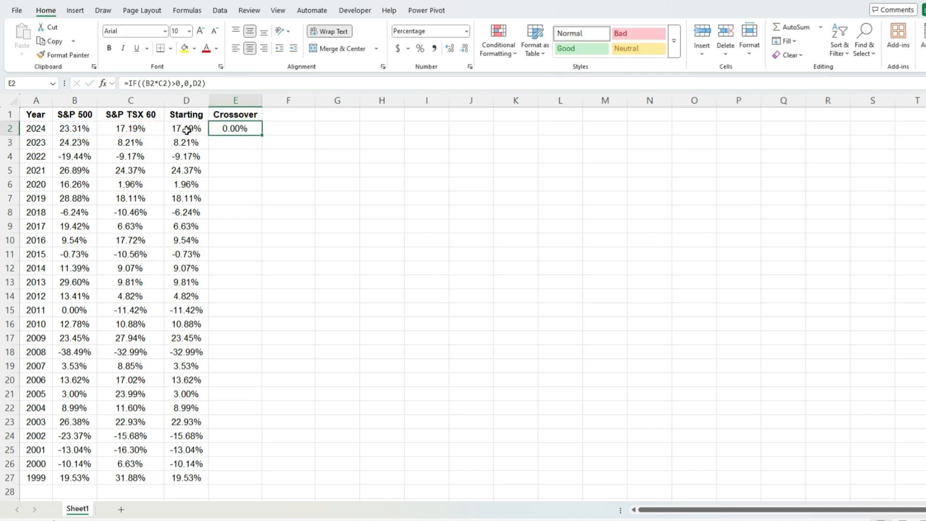
double_click(266, 133)
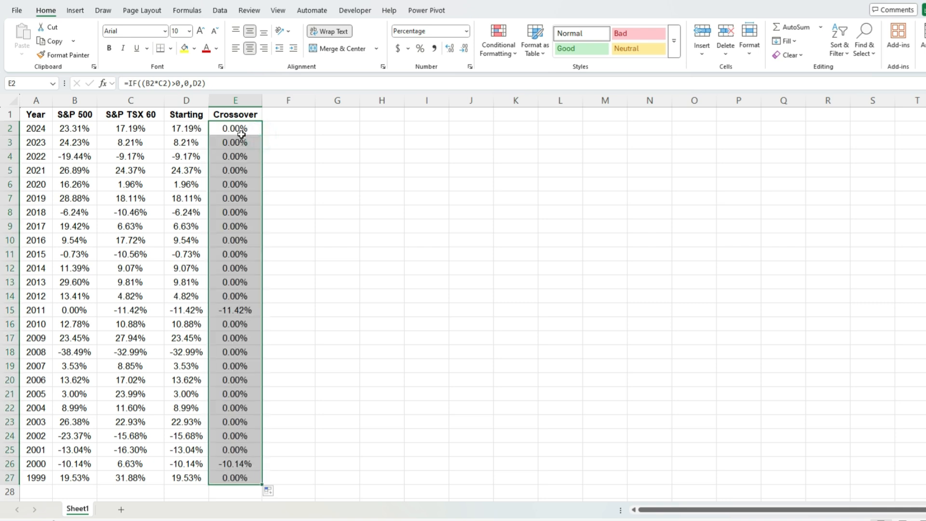
click(231, 309)
click(76, 311)
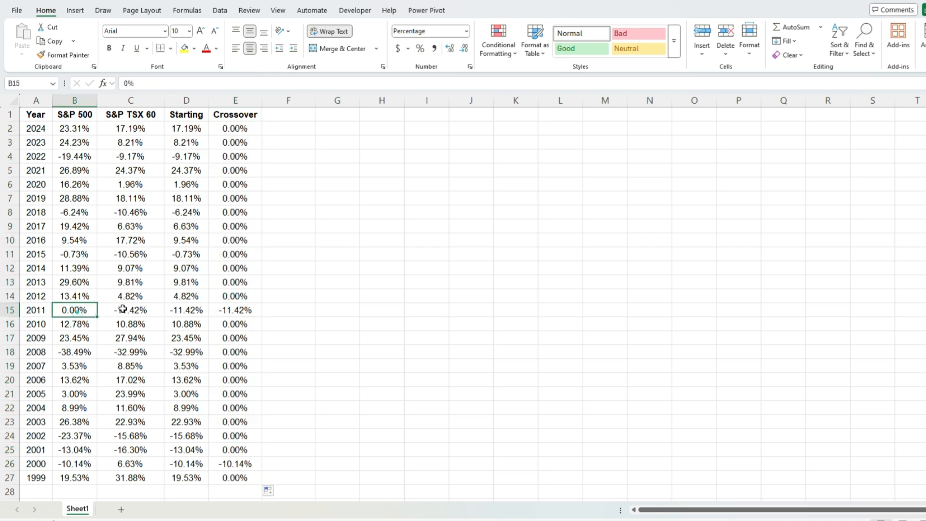
click(128, 310)
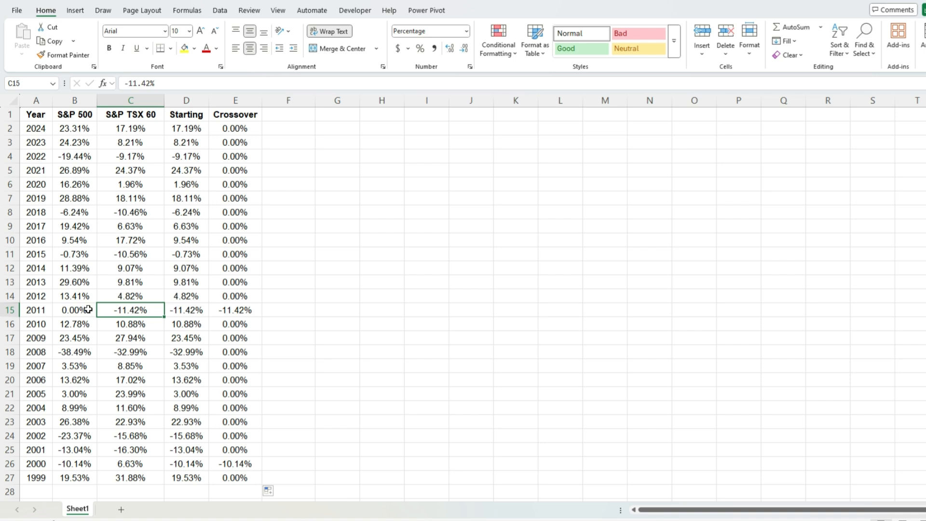
click(244, 462)
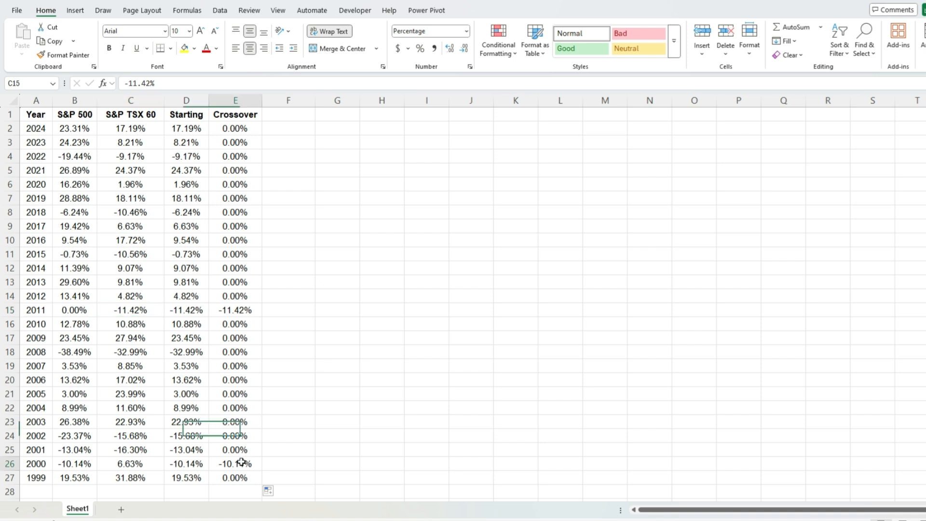
- Compare the Crossover value for 2000 with that year's S&P 500 and S&P TSX 60 returns
click(133, 464)
click(92, 464)
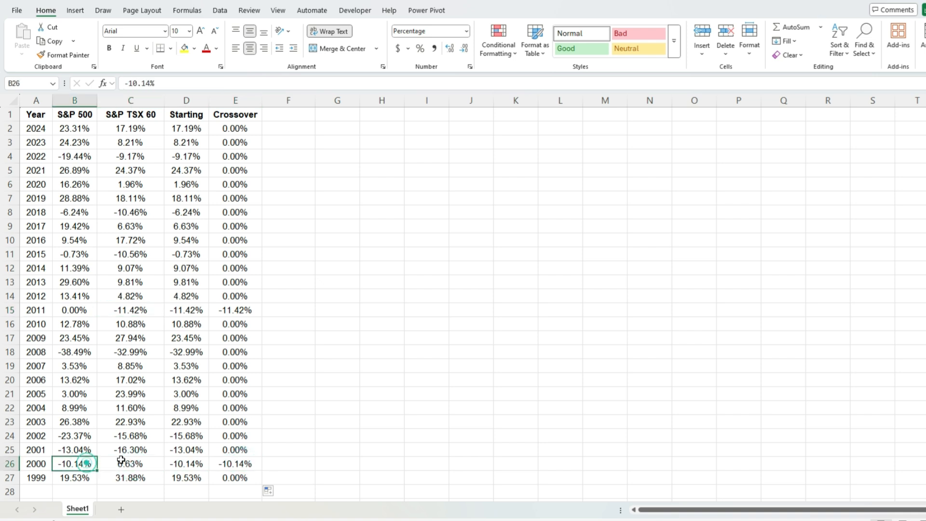
click(236, 465)
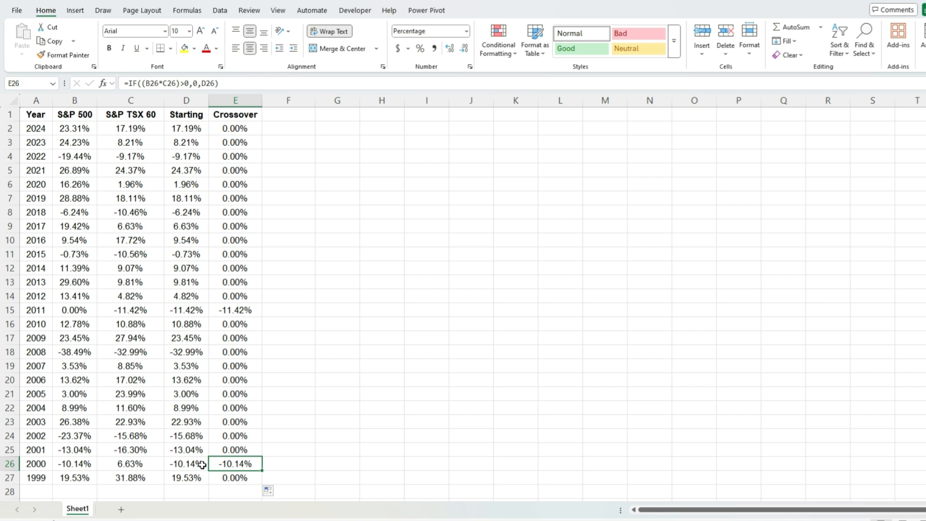
click(244, 118)
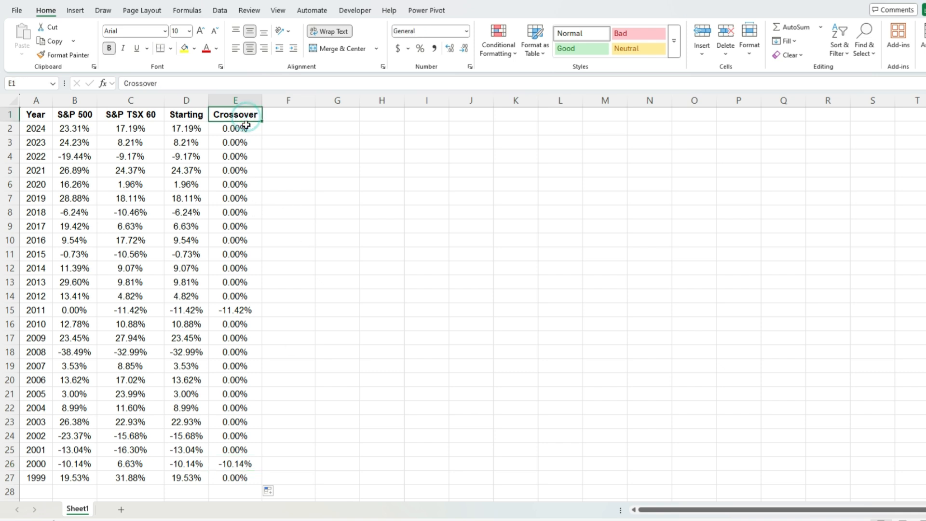
- Enter the header "Difference" in cell F1
click(287, 117)
click(286, 117)
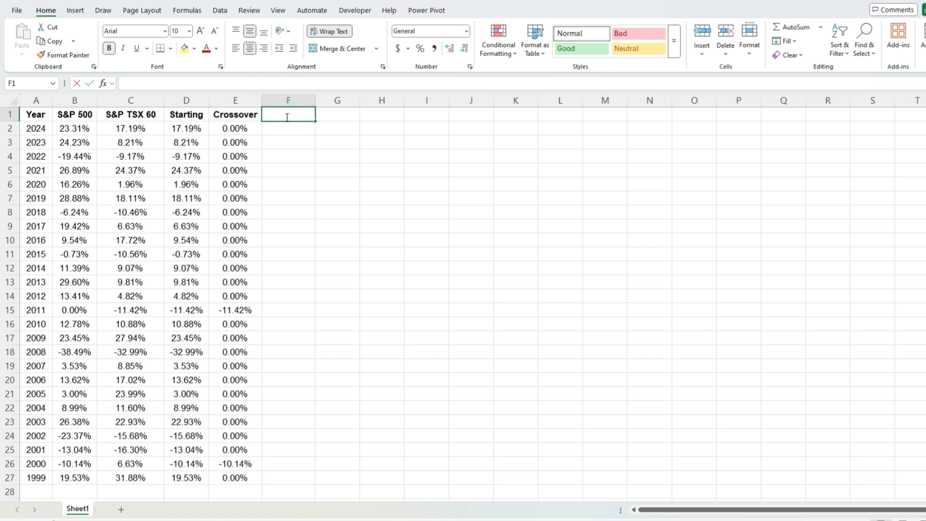
text(Difference)
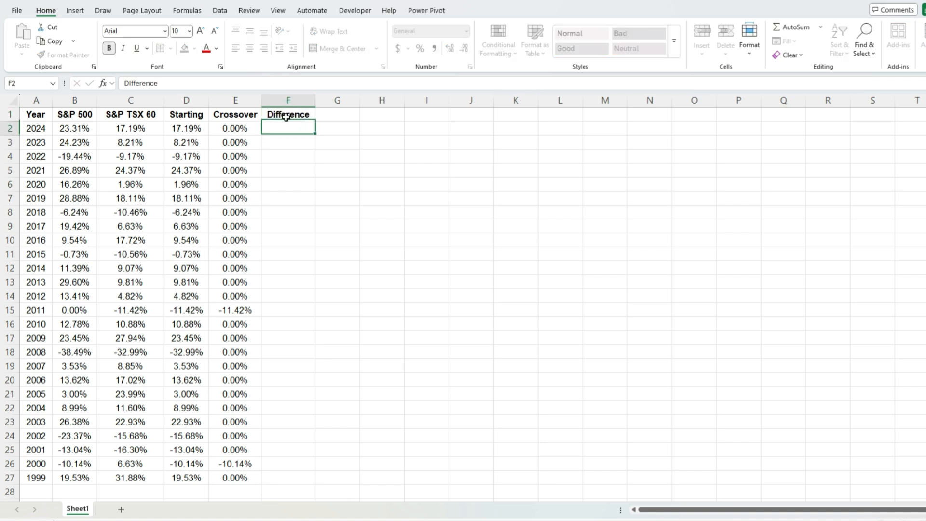
key(Return)
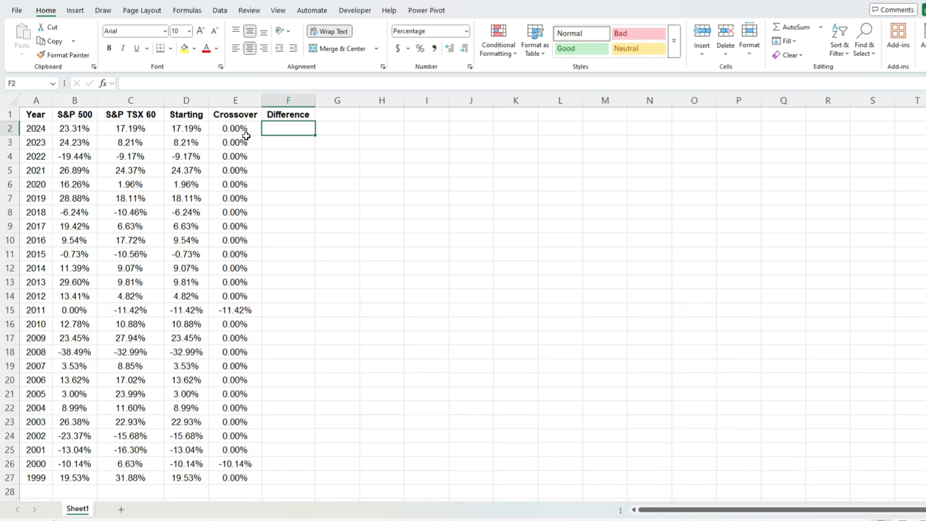
- Begin an IF formula in F2 with the logical test E2<>0 and MAX(B2:C2) as the value if true
text(=if)
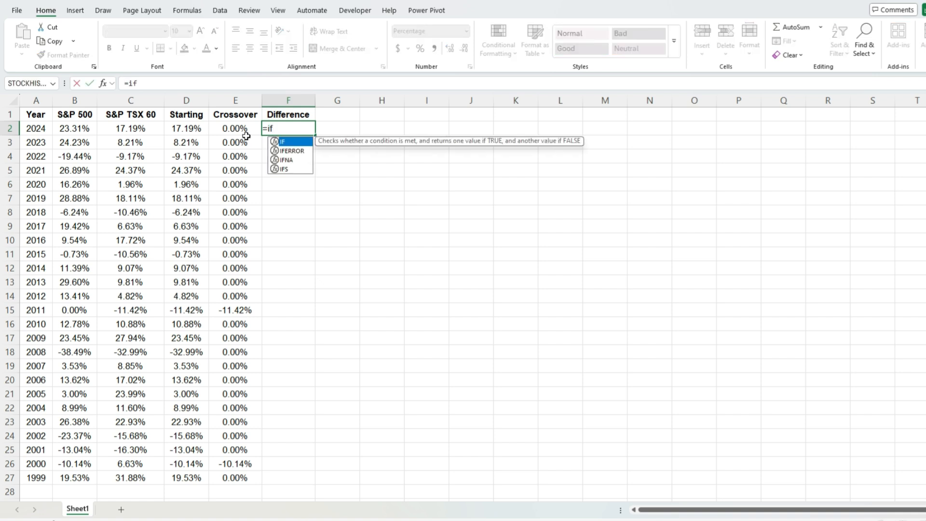
text(()
click(246, 136)
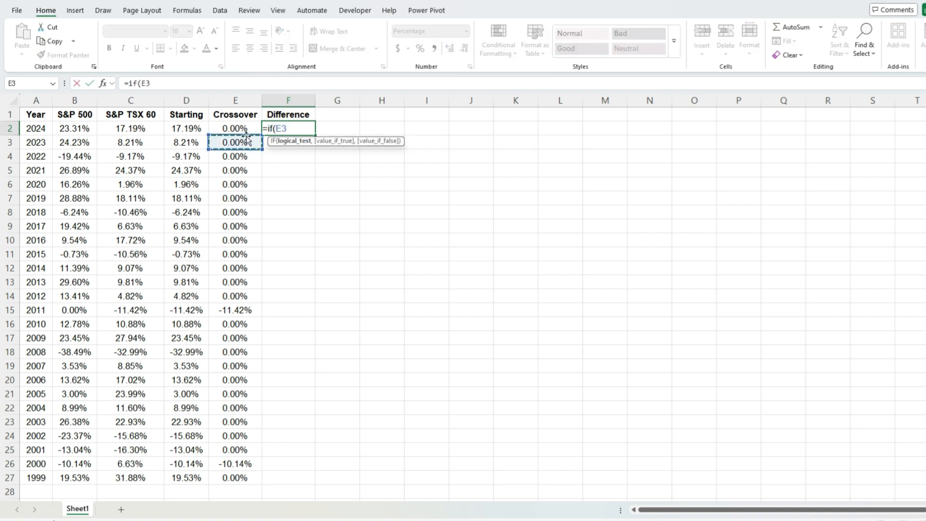
click(246, 128)
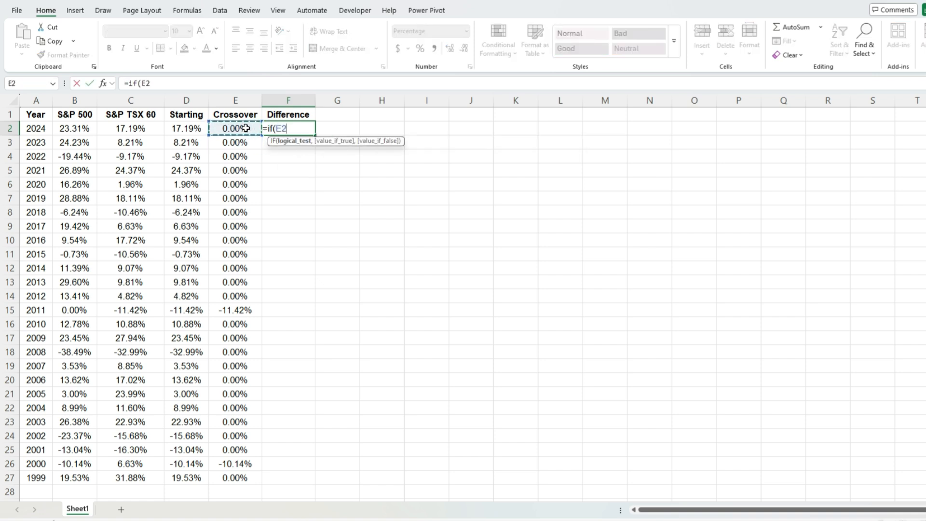
text(<>0,)
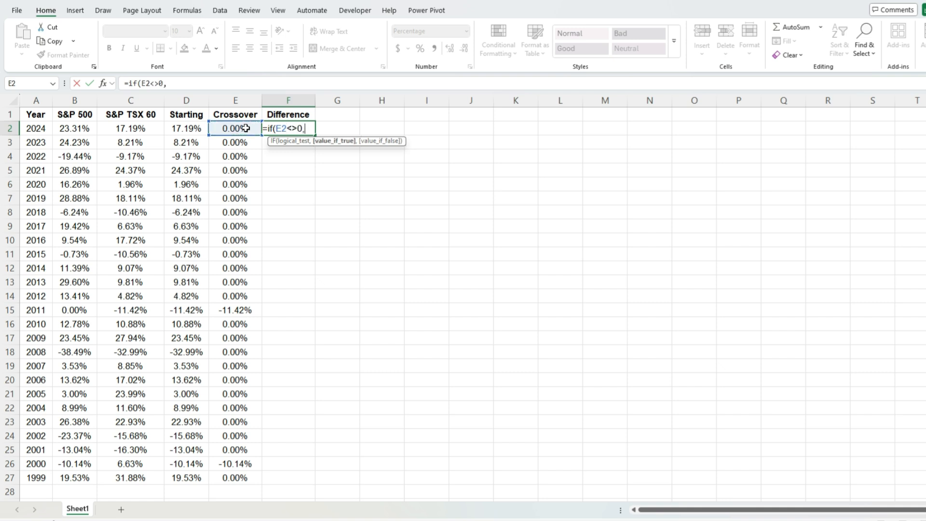
text(max)
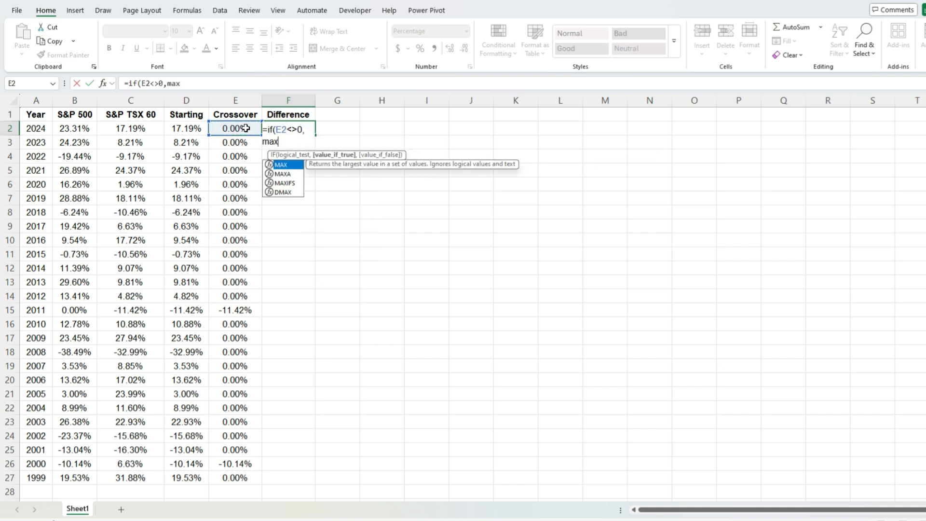
text(()
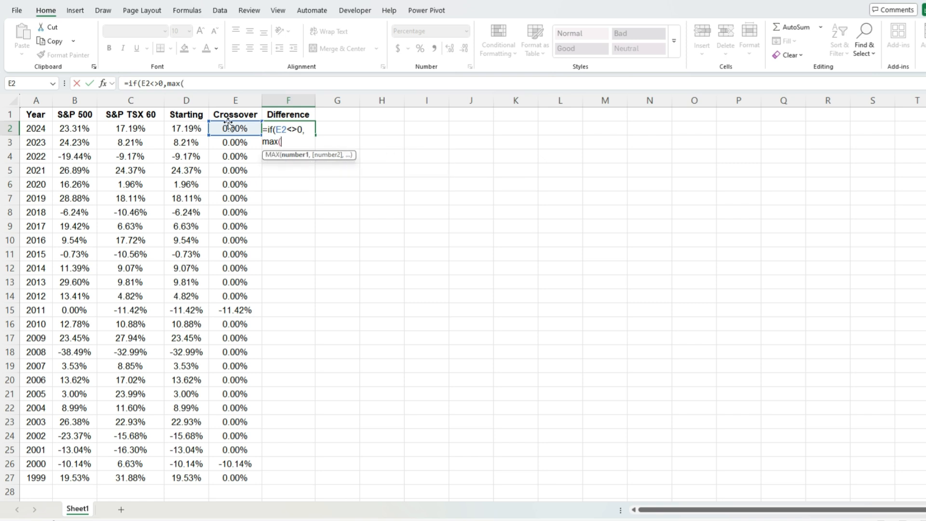
drag(83, 128, 130, 129)
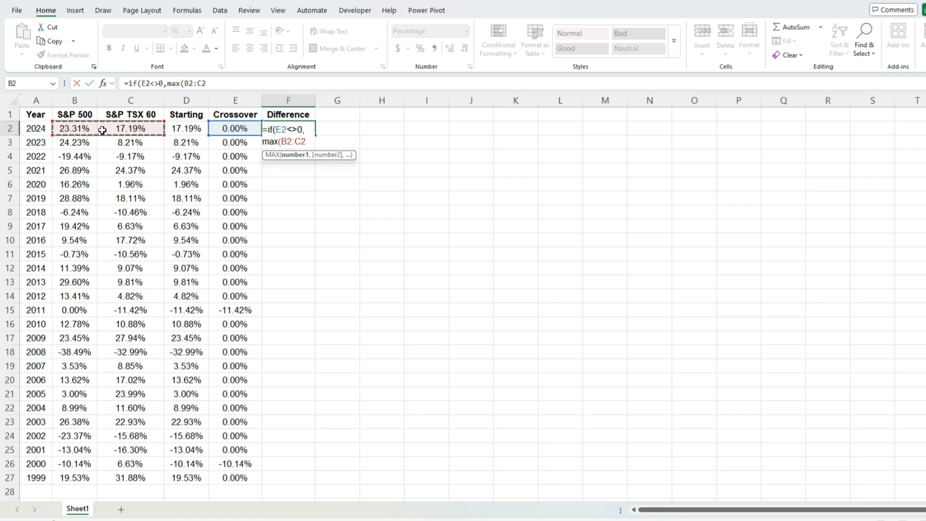
text())
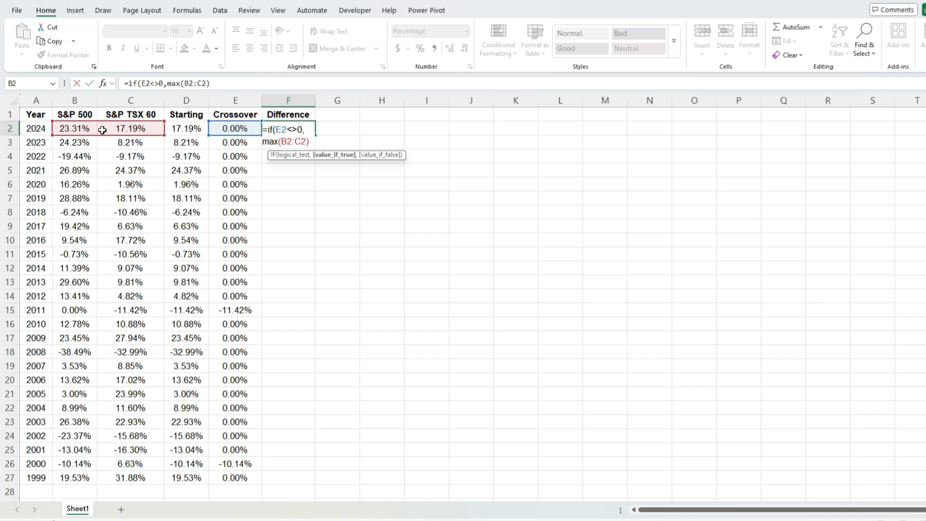
- Nest a second IF as the value if false, testing D2>0 and returning MAX(B2:C2)-MIN(B2:C2) if true
text(,if()
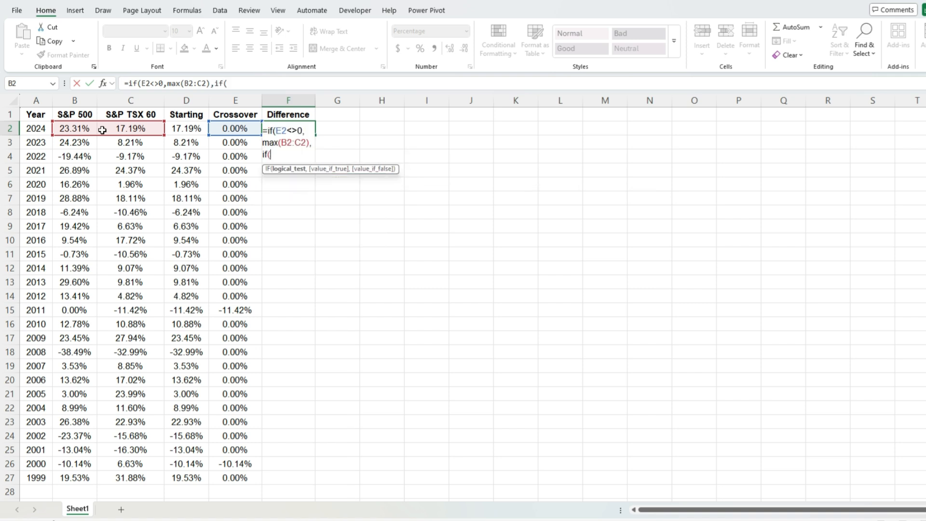
click(187, 129)
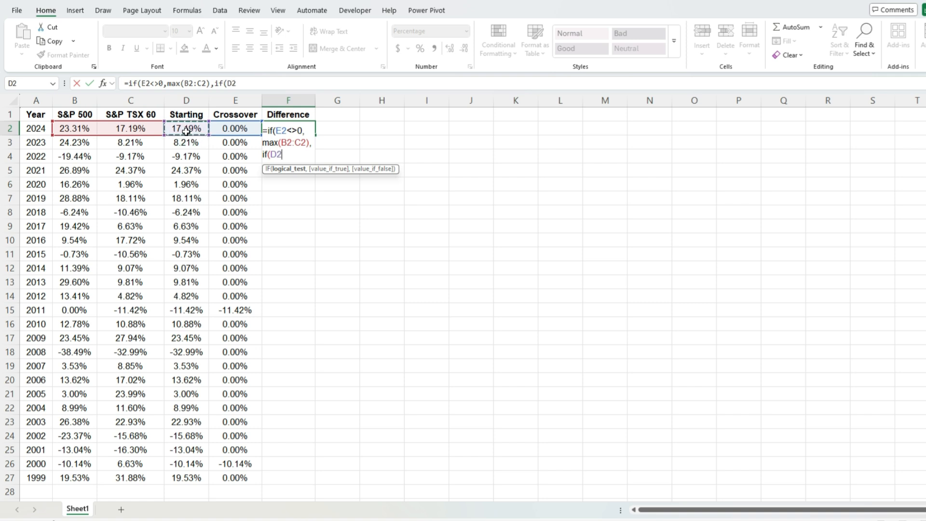
text(>0,)
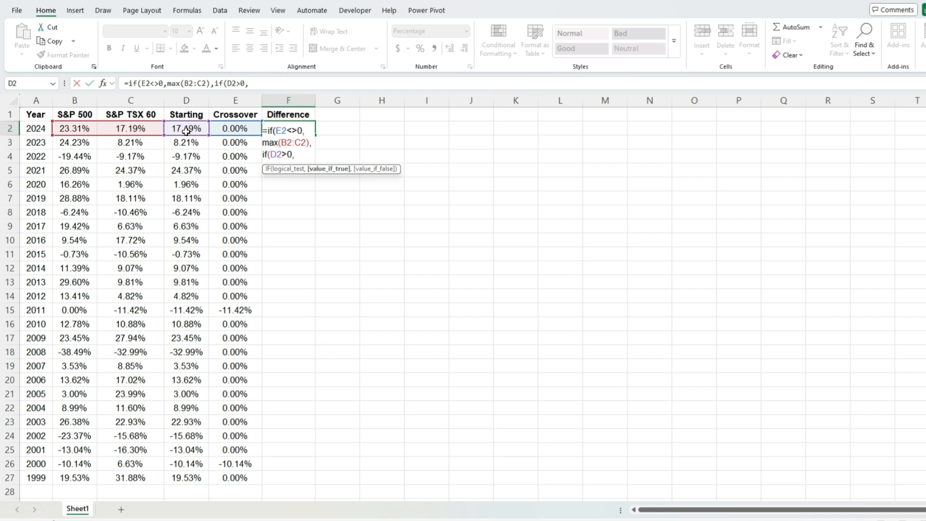
text(max()
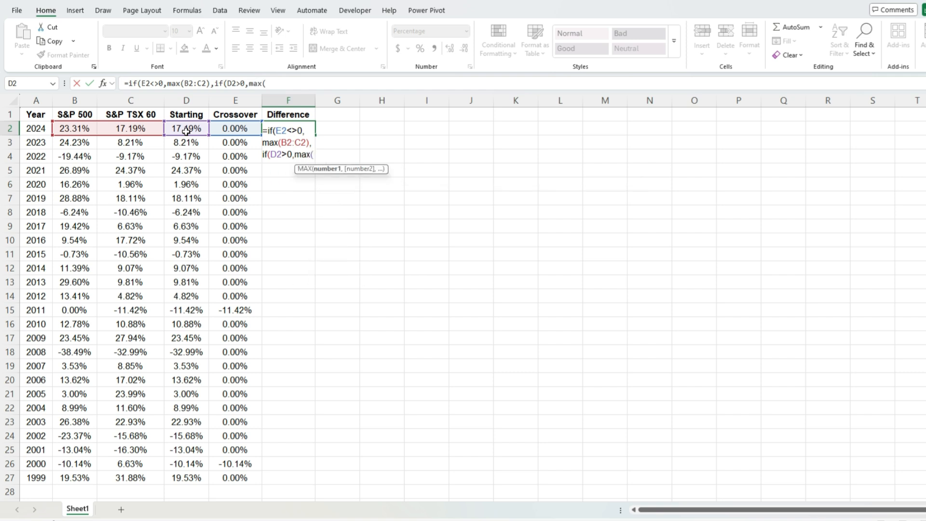
drag(97, 127, 119, 128)
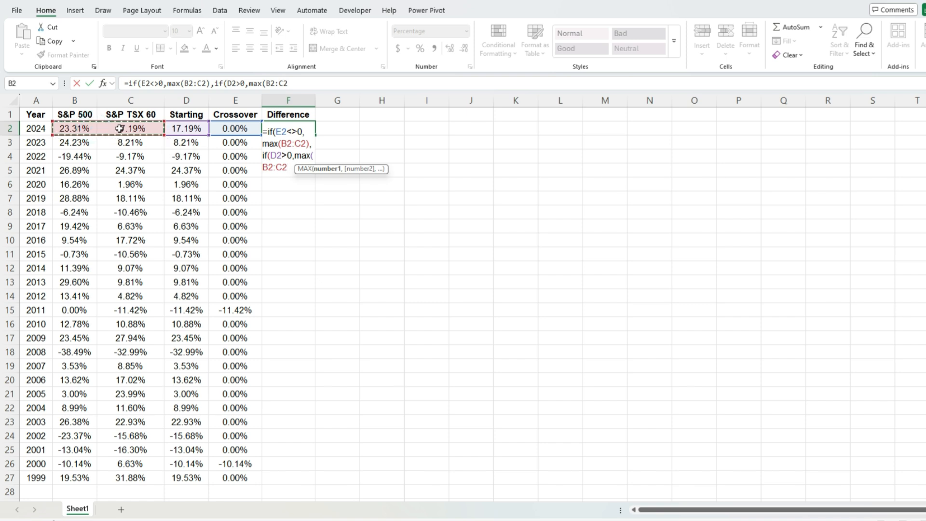
text()-min()
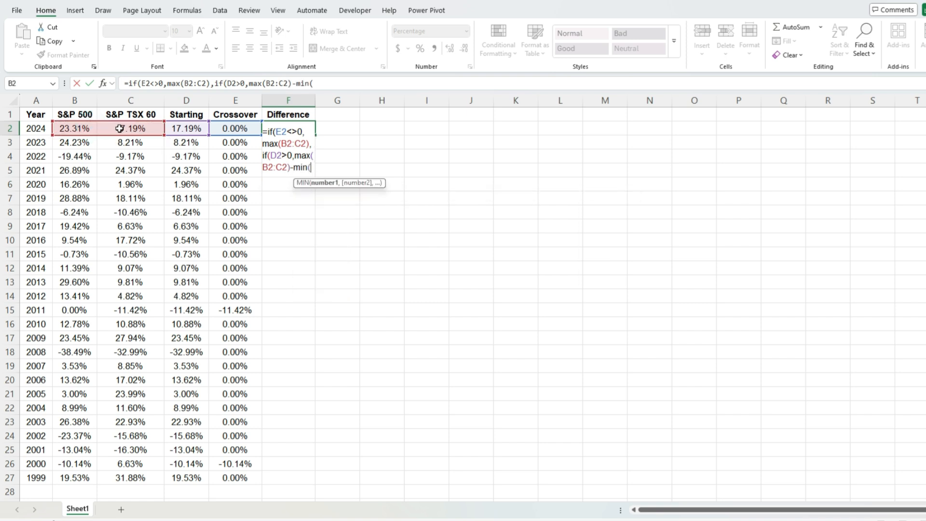
drag(93, 128, 114, 127)
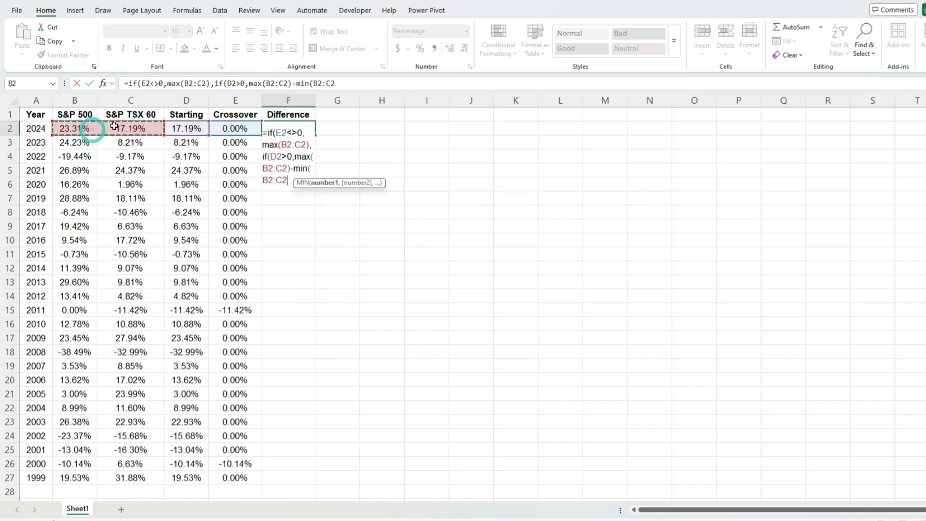
text())
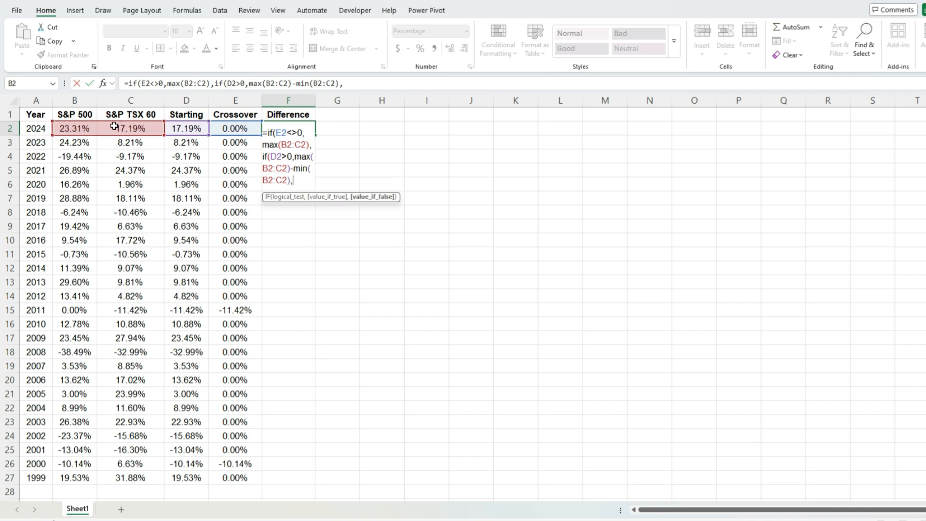
- Complete the F2 formula with MIN(B2:C2)-MAX(B2:C2) as the nested value if false, and fill it down through F27
text(,min()
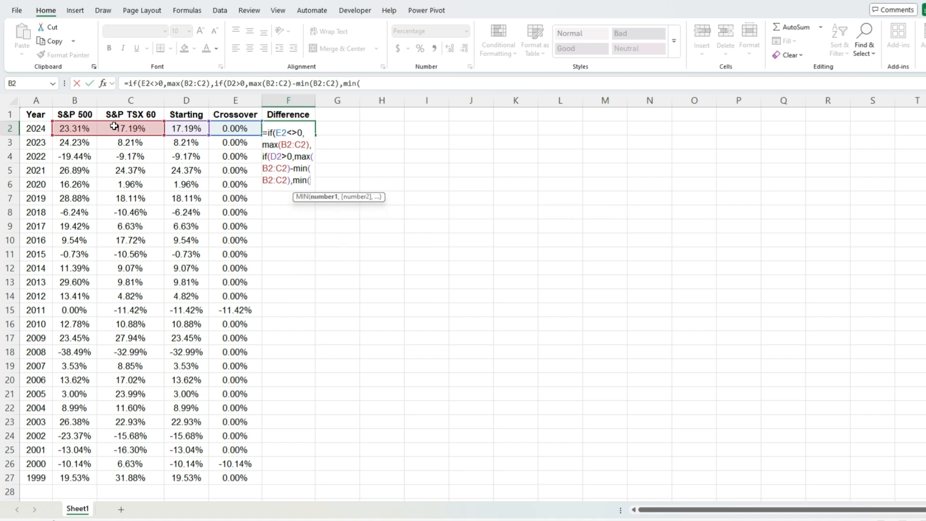
drag(89, 128, 100, 128)
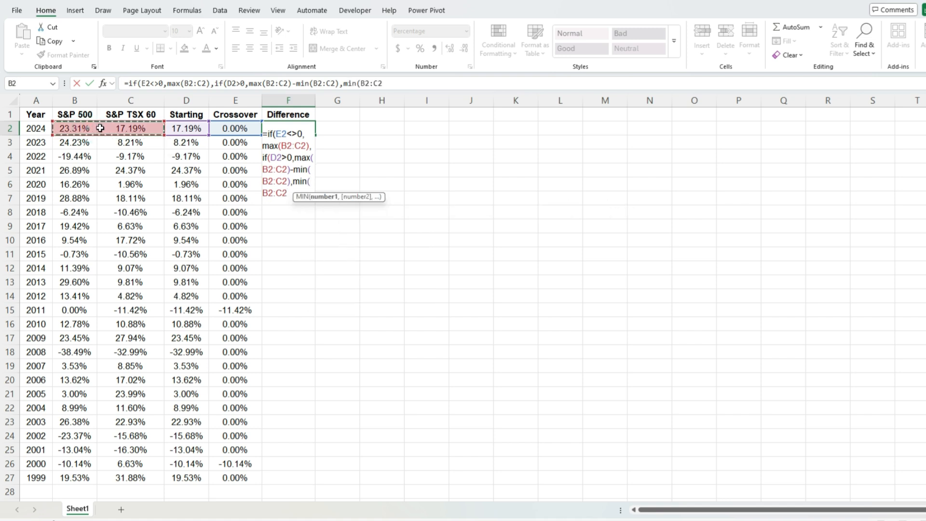
text()-max()
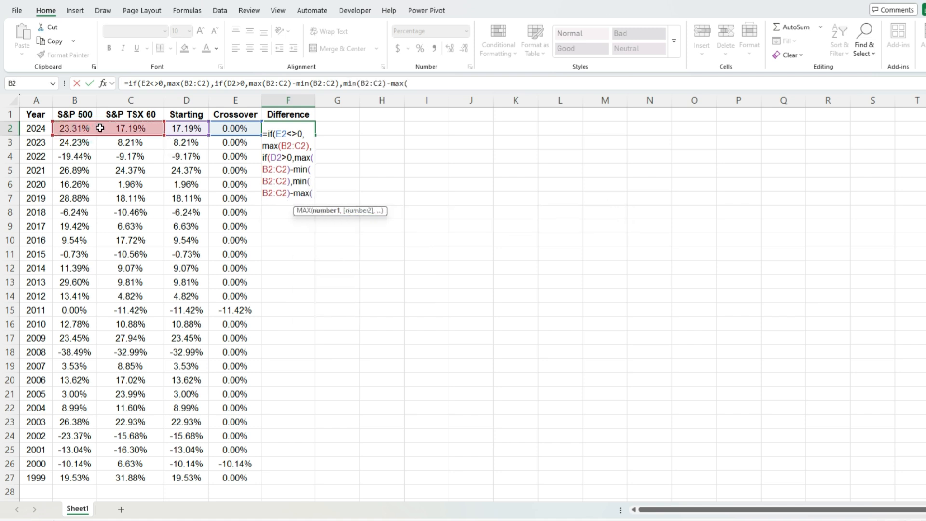
drag(83, 129, 100, 128)
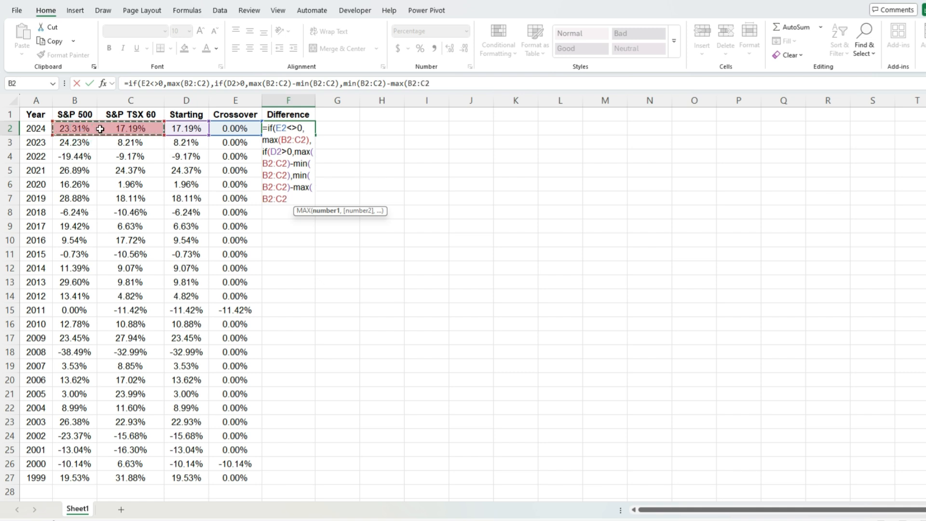
text()))
key(Return)
key(Return)
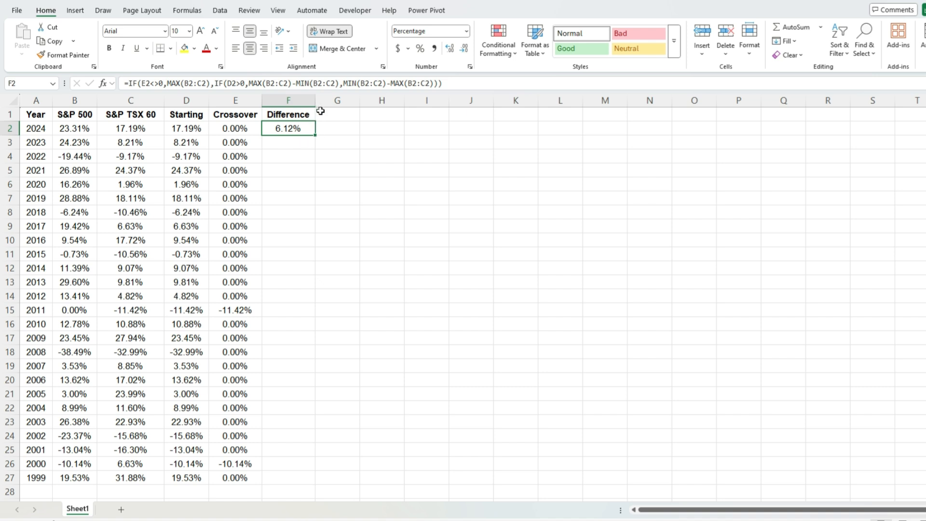
double_click(314, 137)
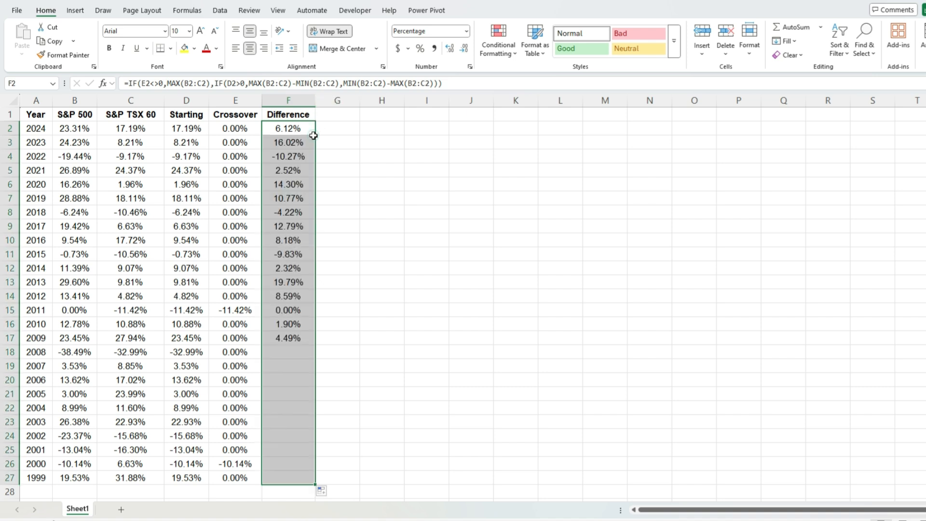
- Start inserting a chart from the returns table and choose the Combo chart type
click(285, 129)
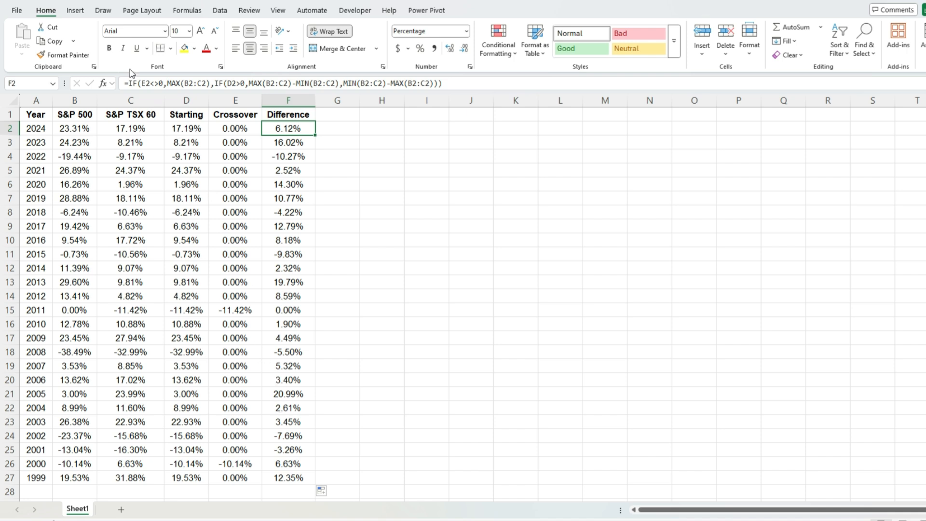
click(74, 11)
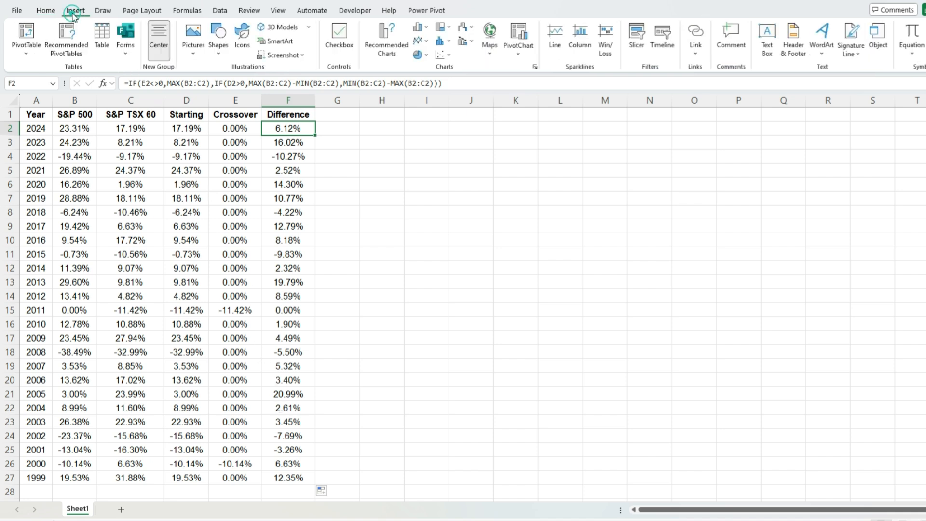
click(536, 67)
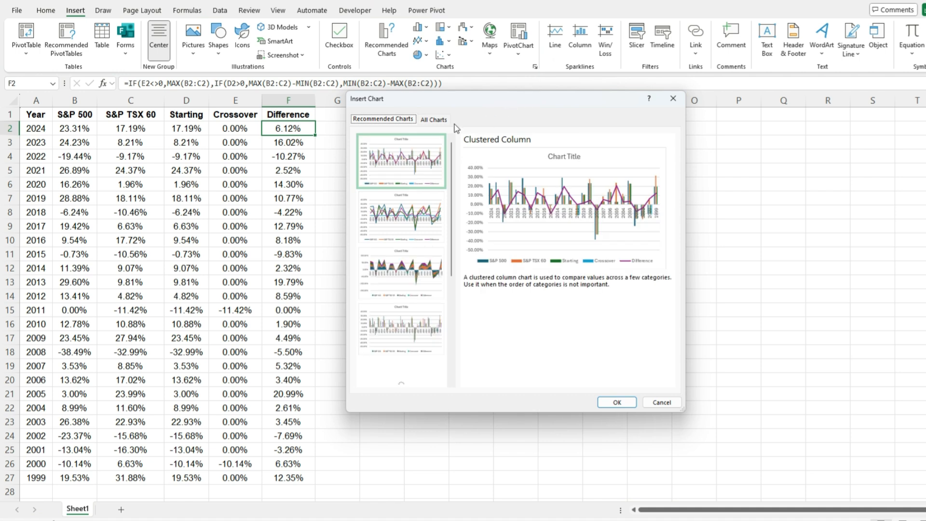
click(434, 120)
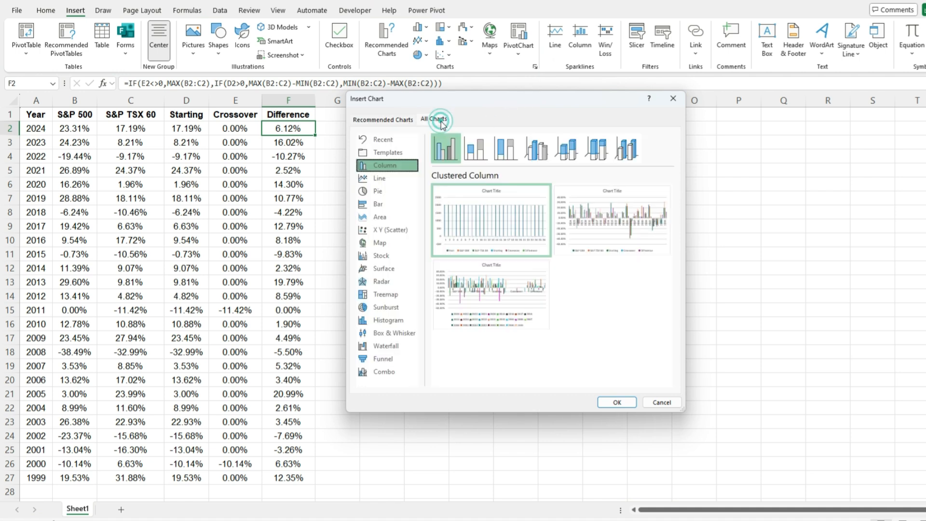
click(395, 375)
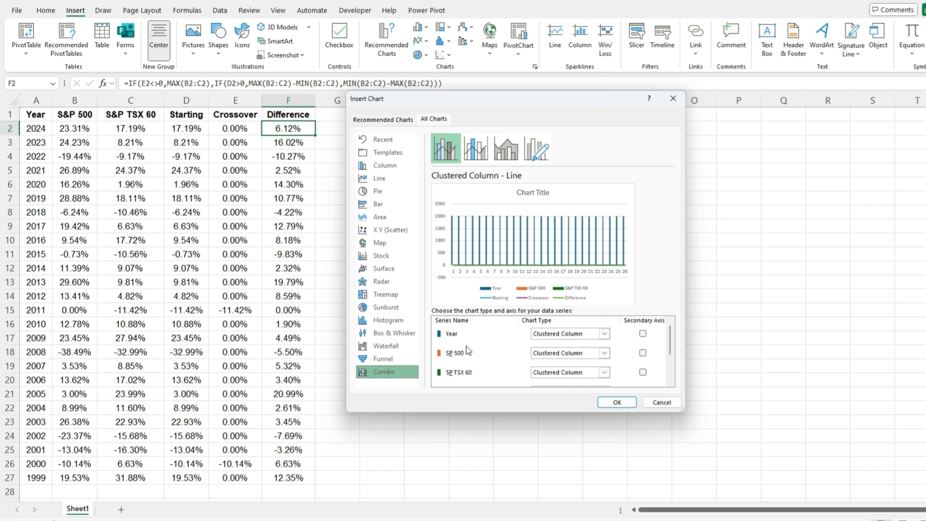
- Set the S&P 500 and S&P TSX 60 series to the Line with Markers chart type
click(592, 353)
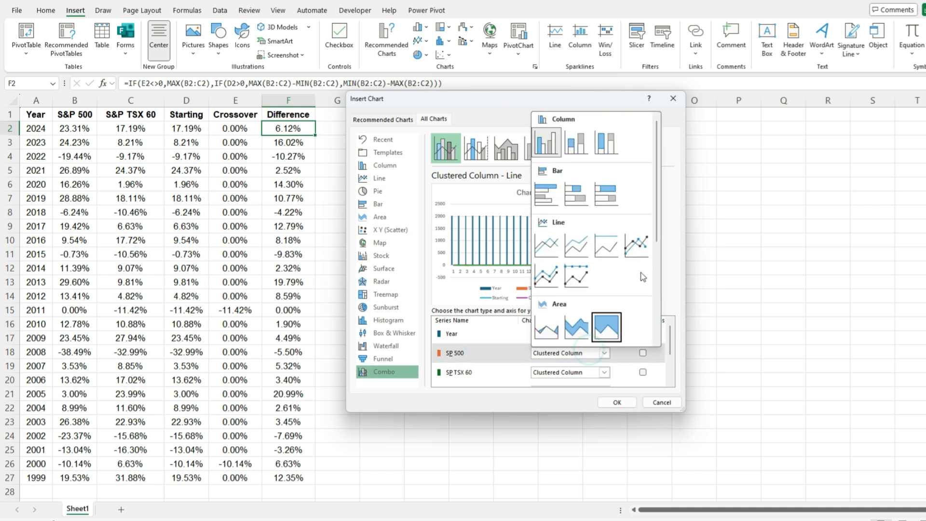
click(641, 247)
click(604, 372)
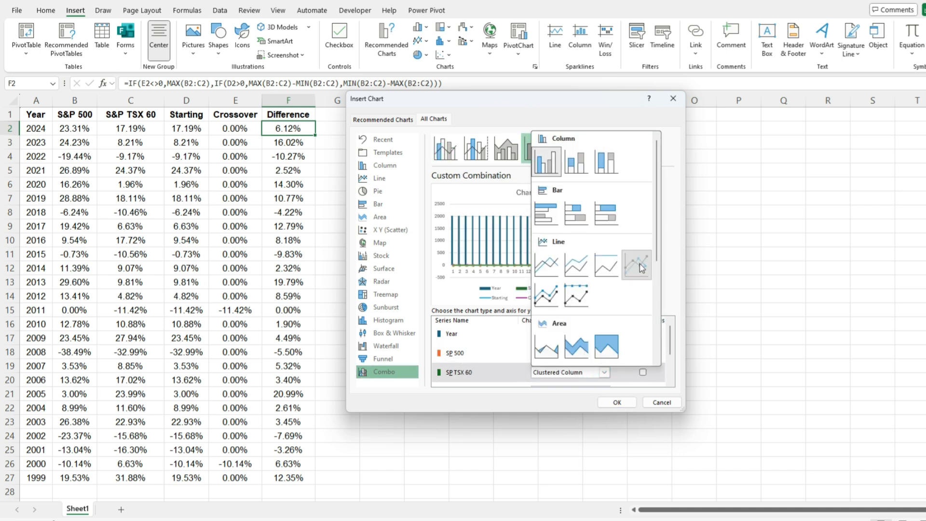
click(637, 247)
- Set the Starting, Crossover and Difference series to Stacked Column and insert the custom combo chart
scroll(633, 366, down, 1)
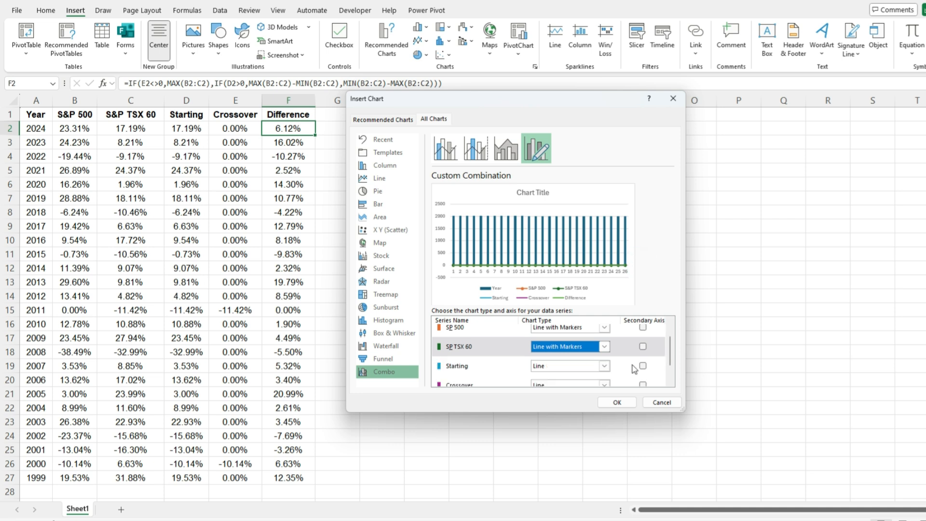
click(604, 367)
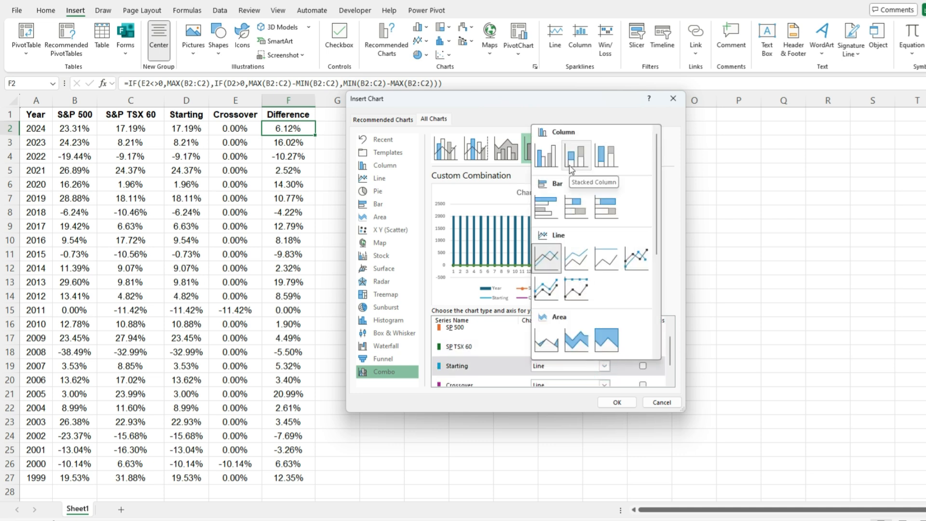
click(573, 164)
click(600, 385)
click(600, 381)
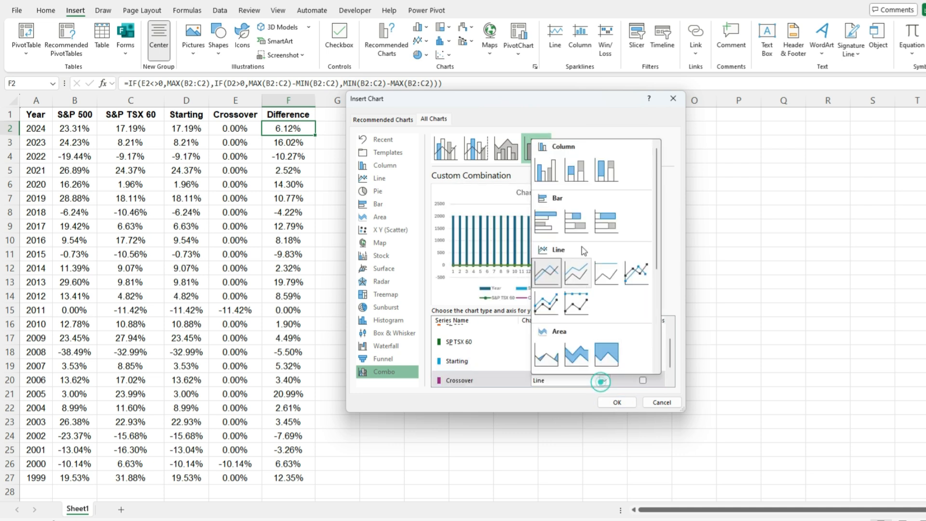
click(583, 160)
scroll(612, 367, down, 1)
click(603, 377)
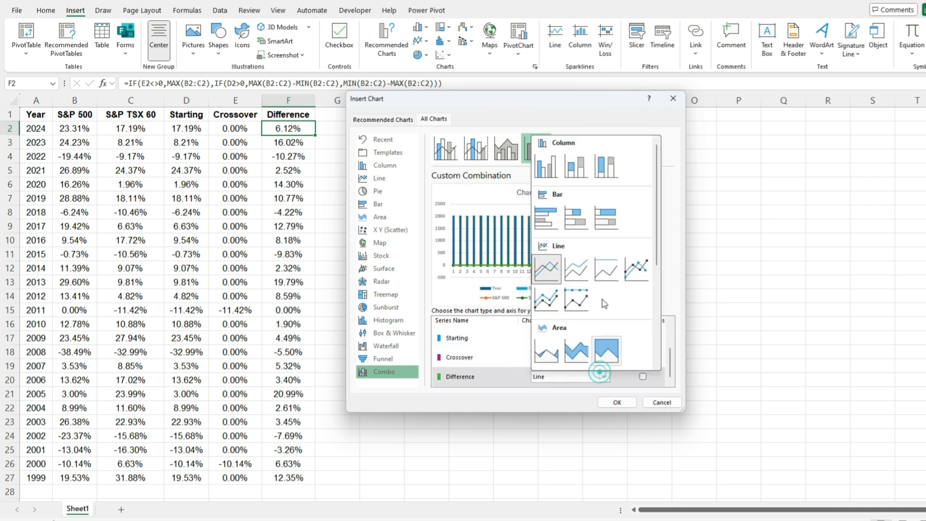
click(577, 171)
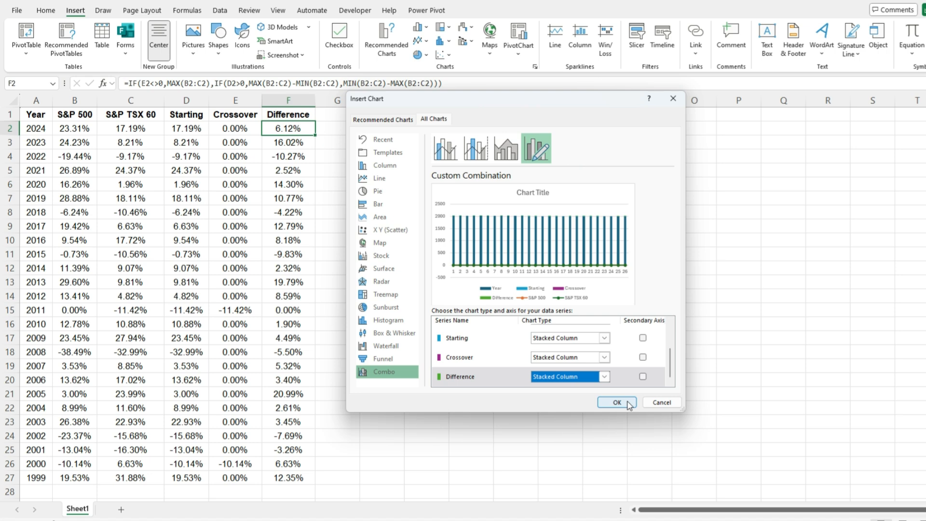
click(621, 401)
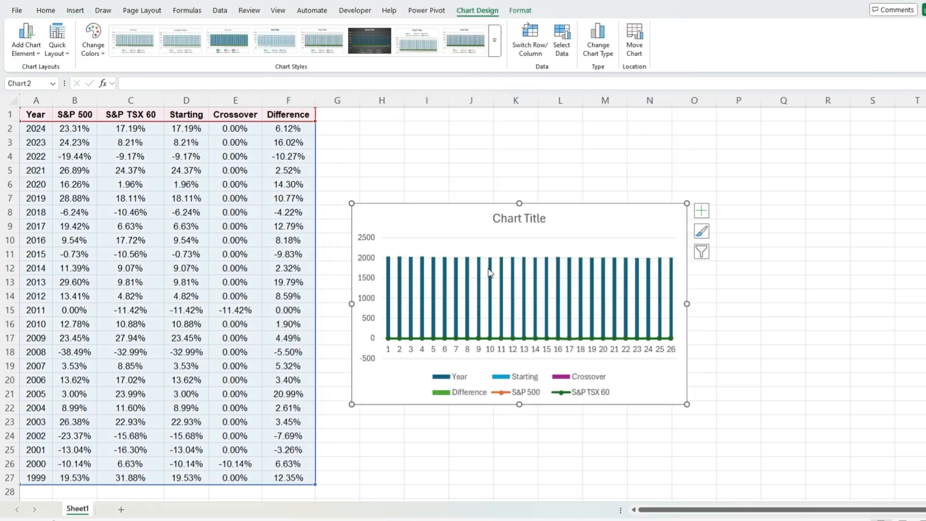
- Edit the chart's data source and remove the Year series
right_click(449, 227)
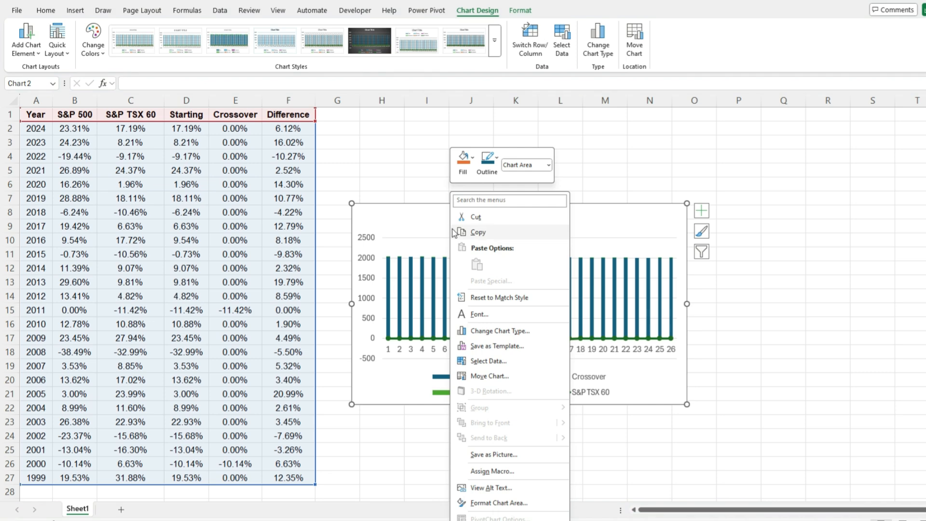
click(501, 360)
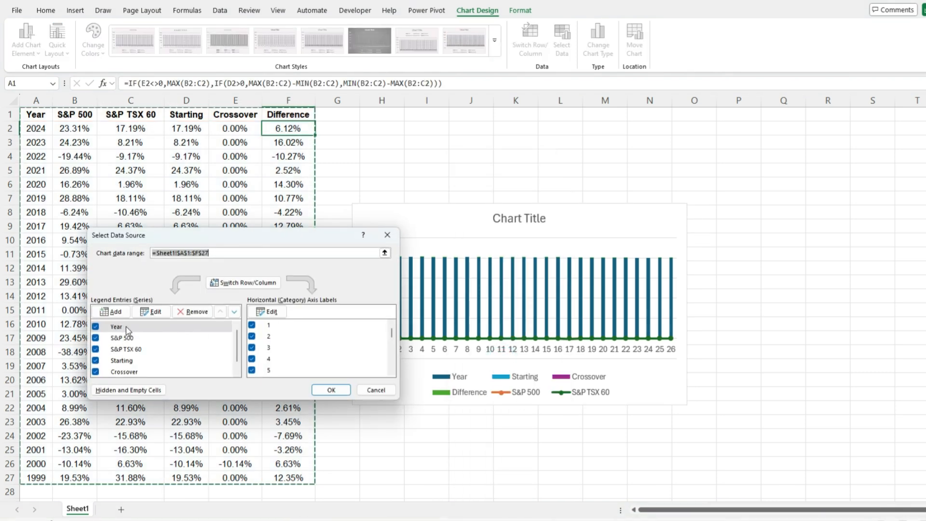
click(198, 312)
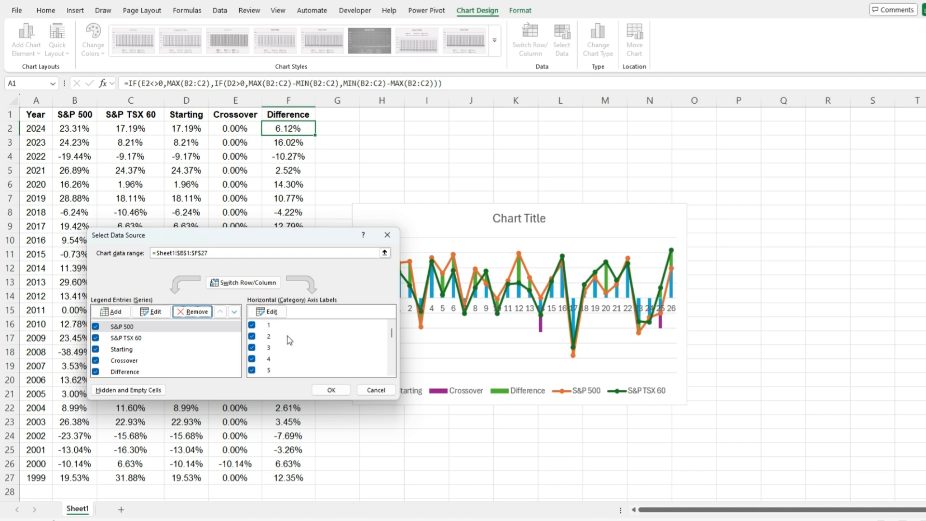
- Use the years in A2:A27 as the horizontal axis labels with the S&P 500 series selected
click(272, 312)
drag(34, 128, 41, 475)
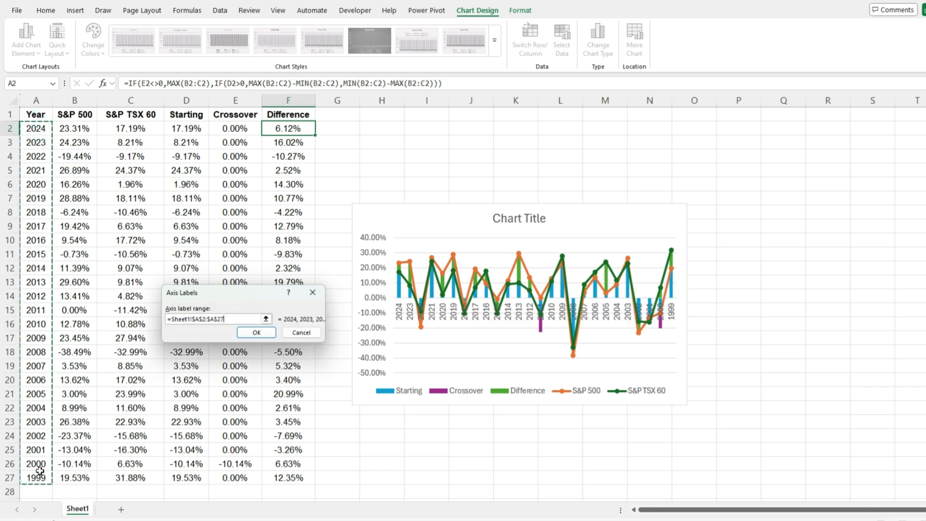
key(Return)
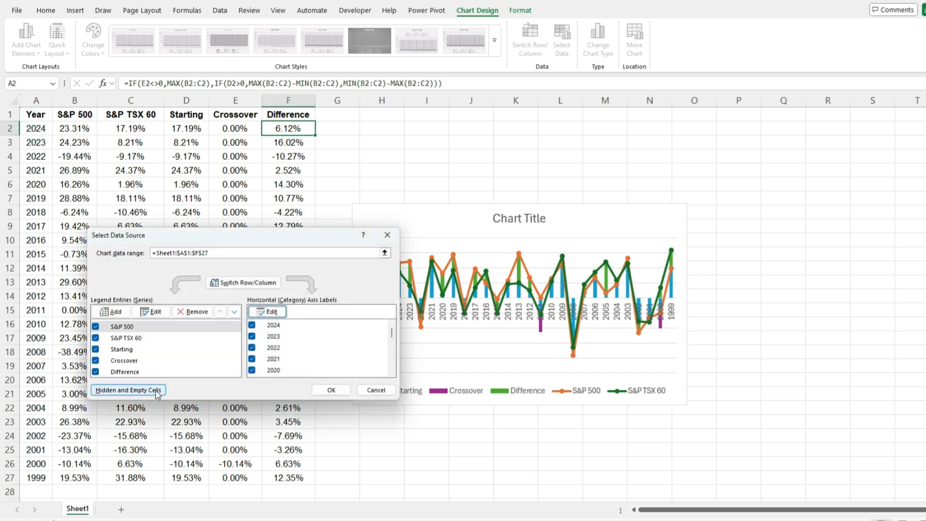
- Assign A2:A27 as axis labels for the Starting series, check the other series' labels, and apply the data source changes
click(143, 339)
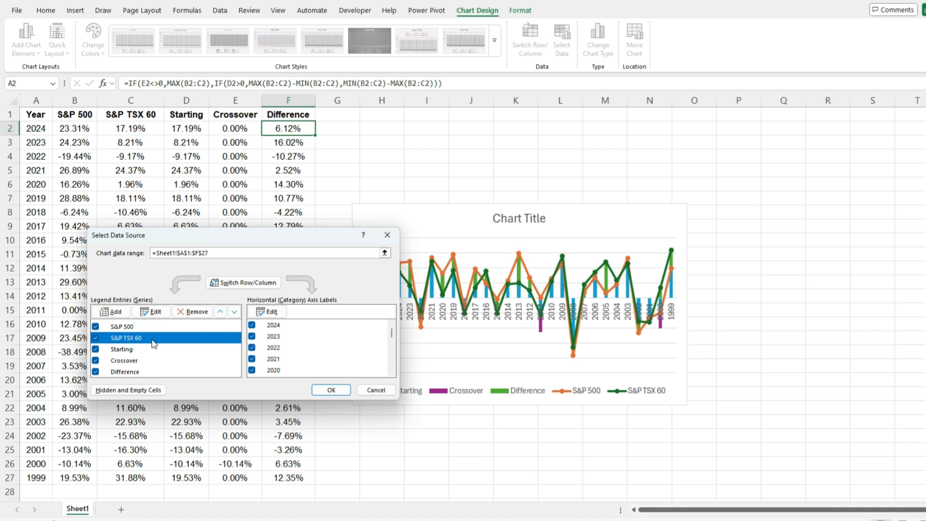
click(139, 350)
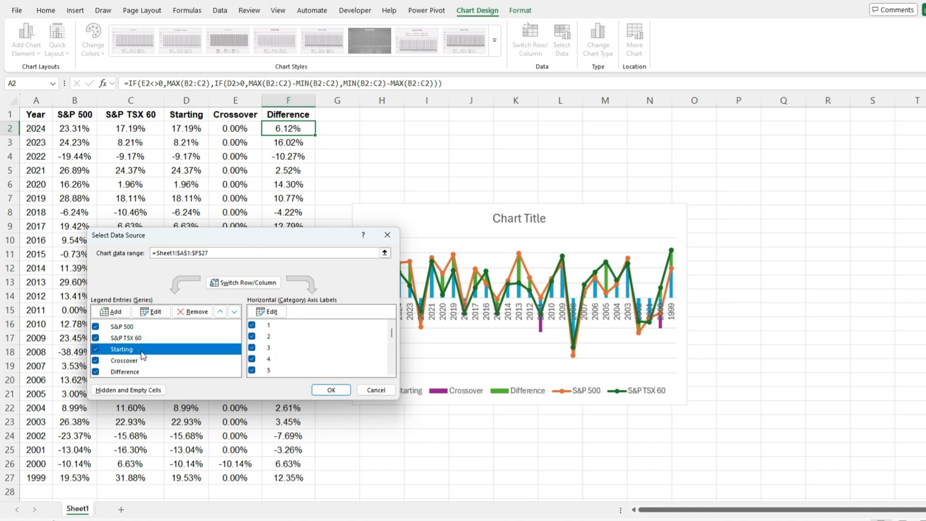
click(264, 312)
click(36, 128)
drag(36, 128, 36, 478)
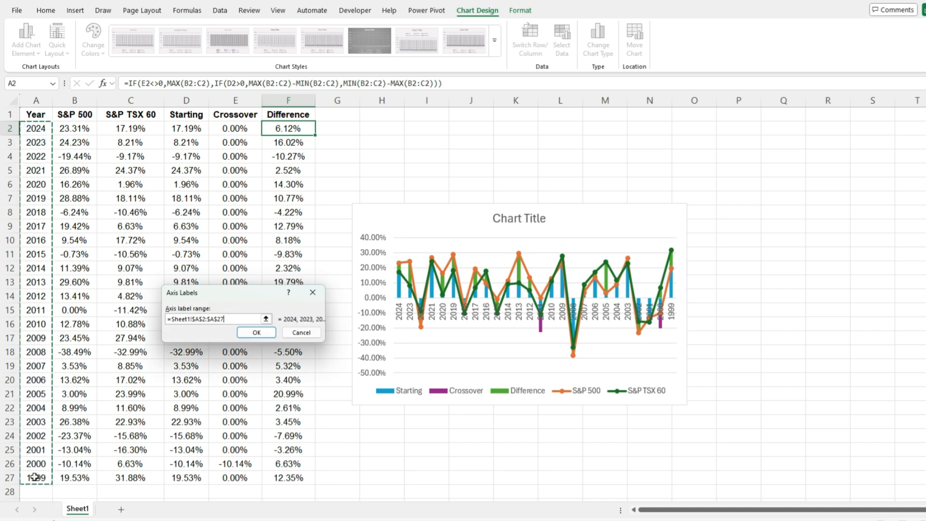
key(Return)
click(147, 362)
click(146, 372)
click(147, 361)
click(148, 351)
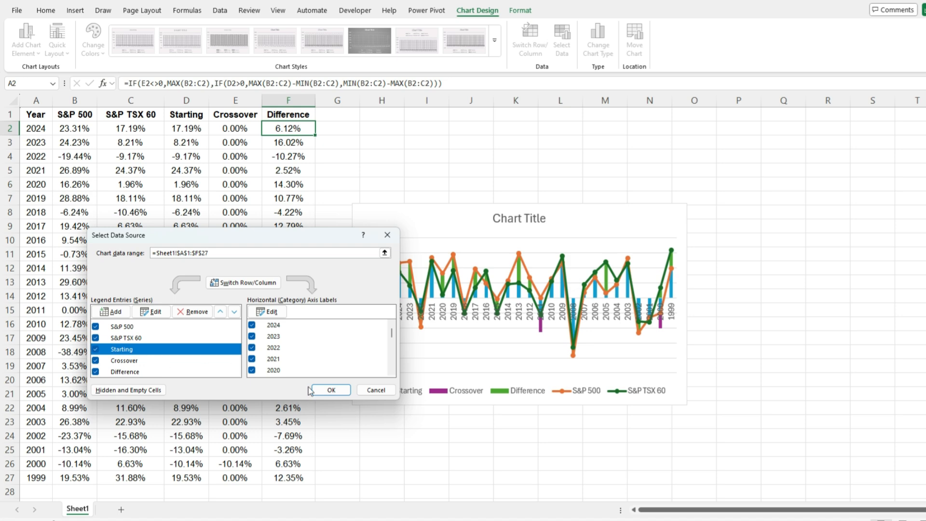
click(331, 389)
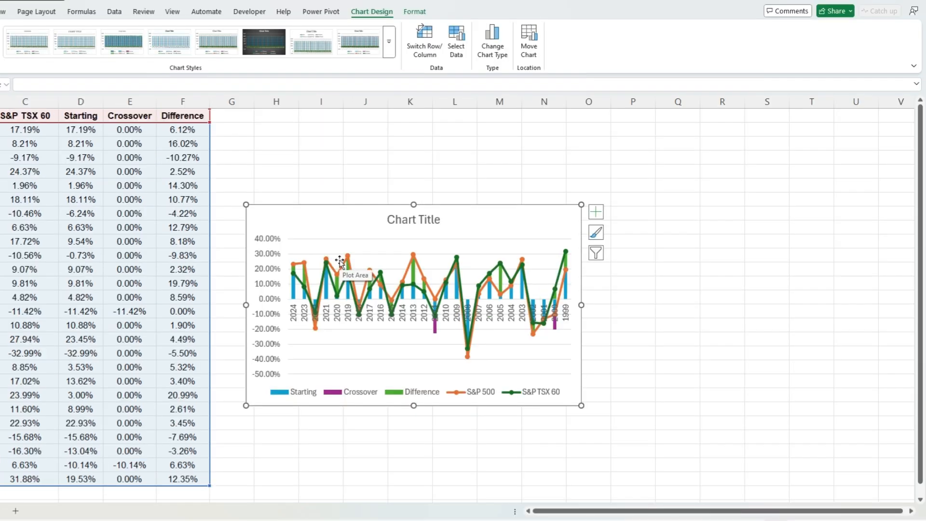
- Format the S&P 500 and S&P TSX 60 series with no line so only their markers are drawn
right_click(410, 273)
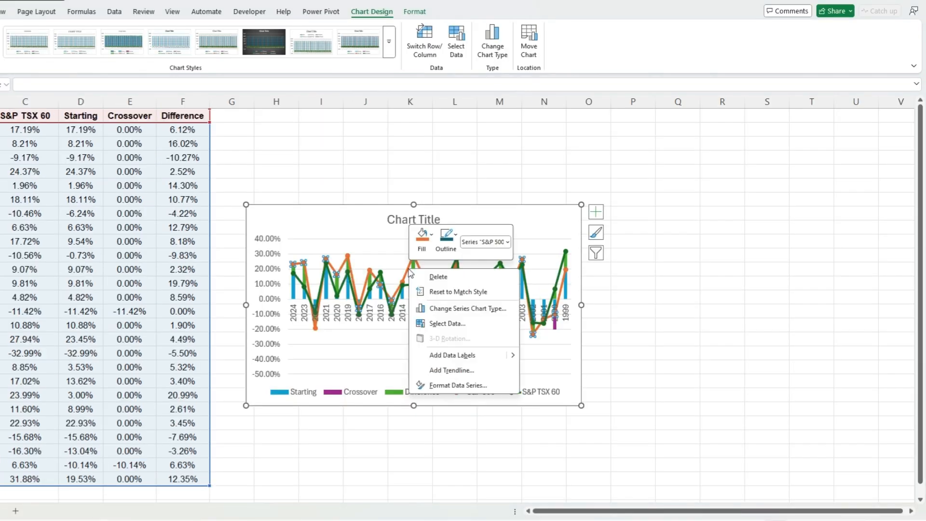
click(472, 386)
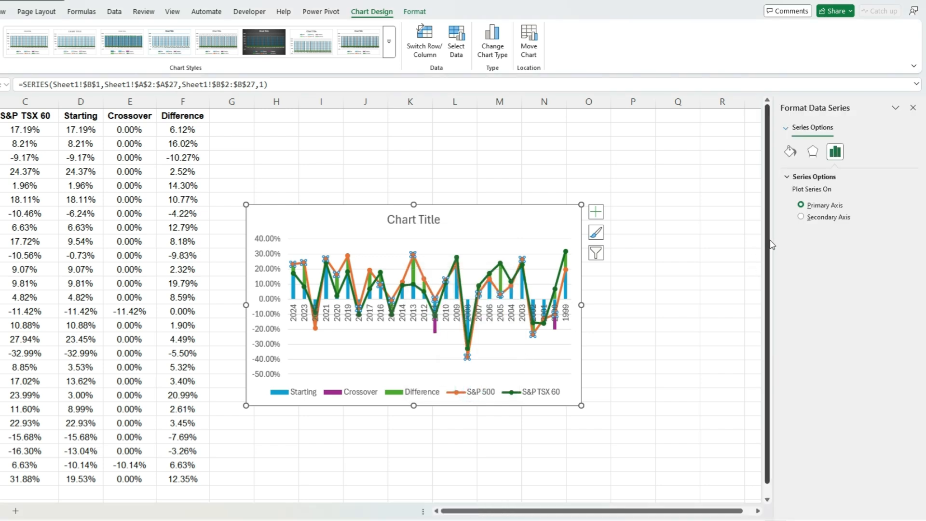
click(795, 151)
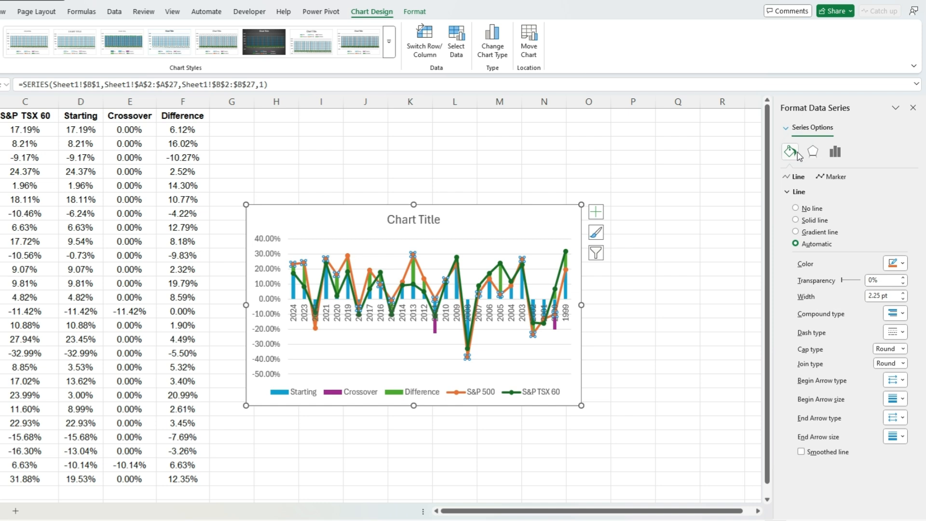
click(811, 209)
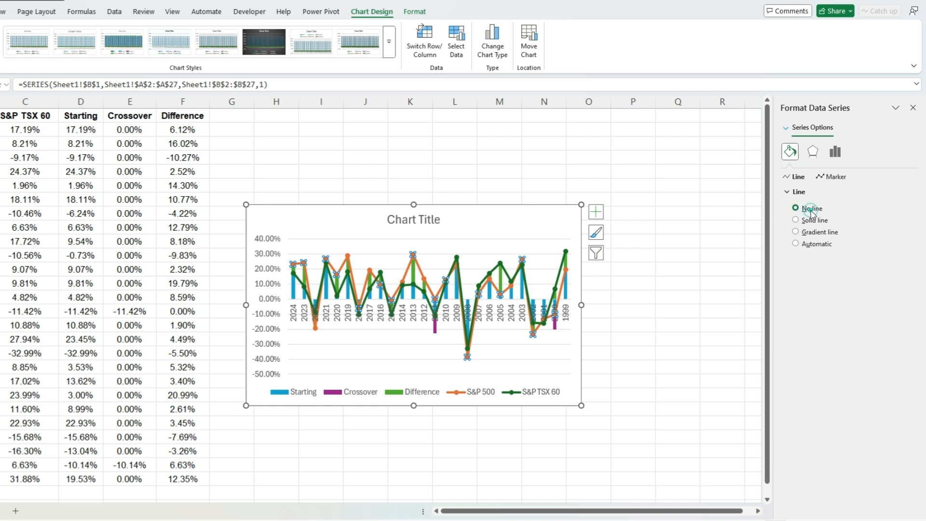
click(401, 296)
click(817, 209)
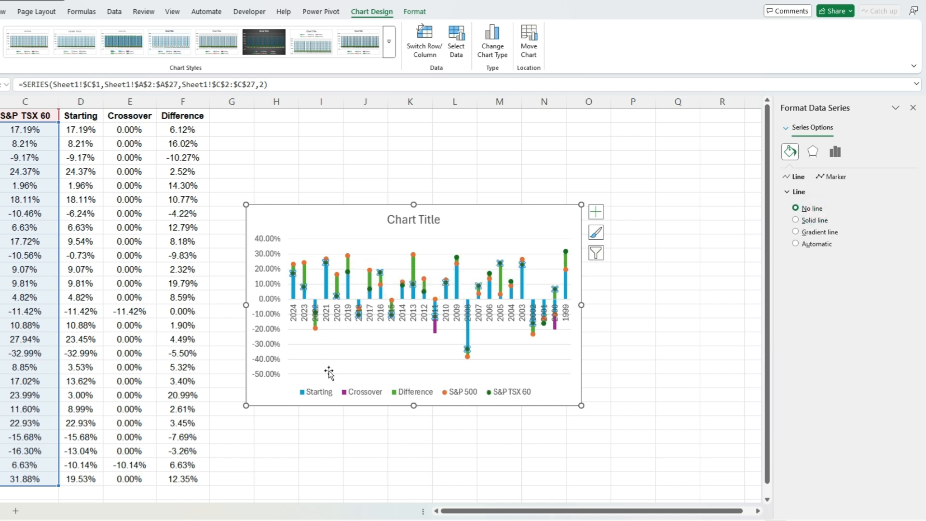
- Set the Starting columns to no fill through their legend entry
click(326, 392)
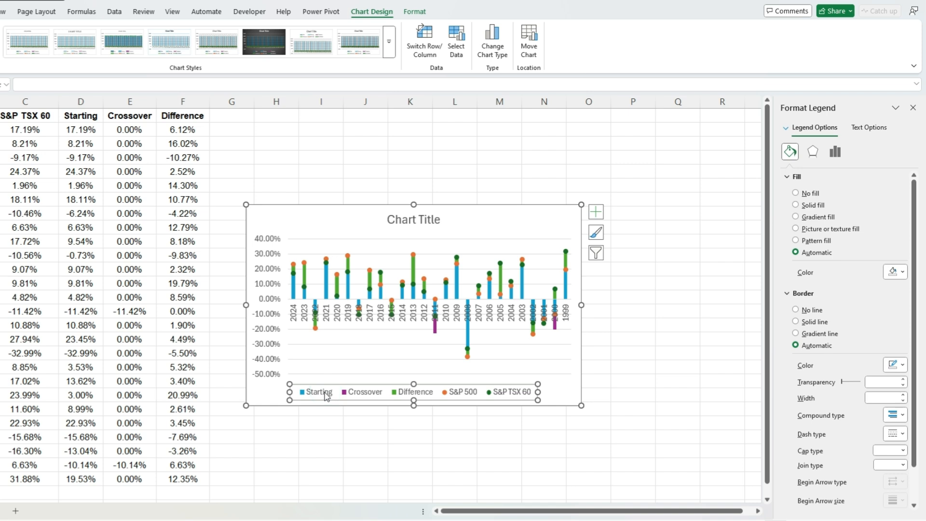
click(325, 395)
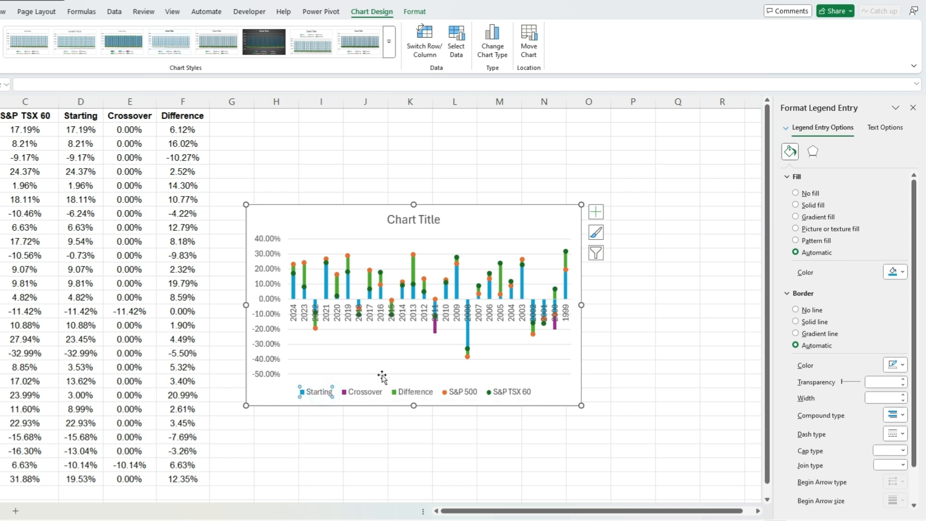
click(807, 194)
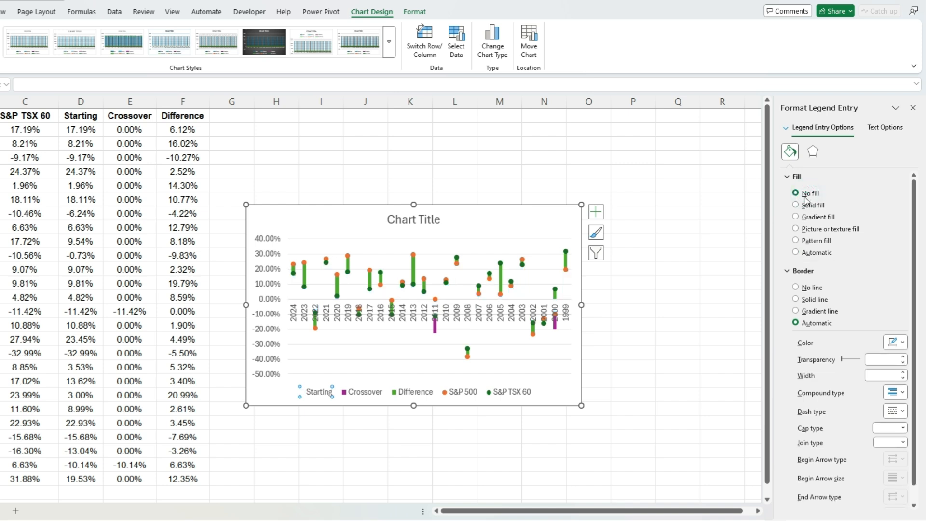
- Give the Crossover and Difference columns a solid light gray fill through their legend entries
click(370, 392)
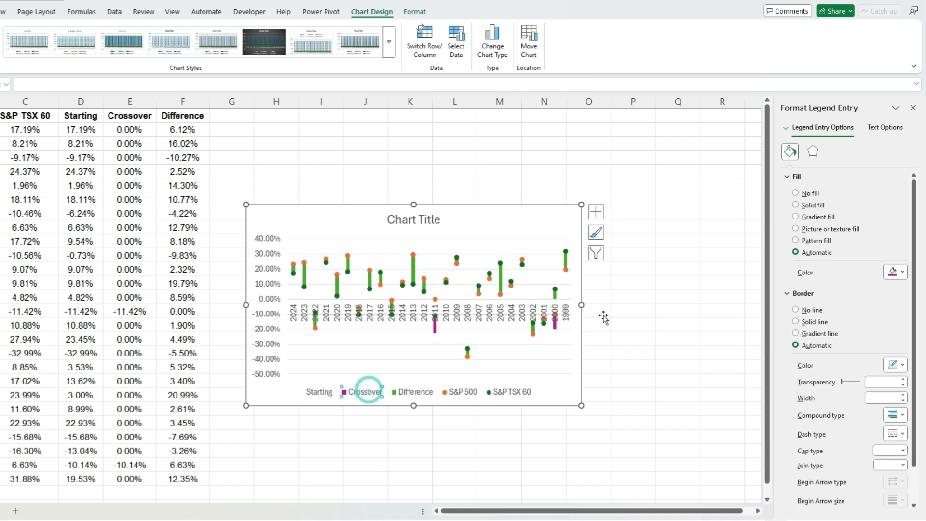
click(808, 206)
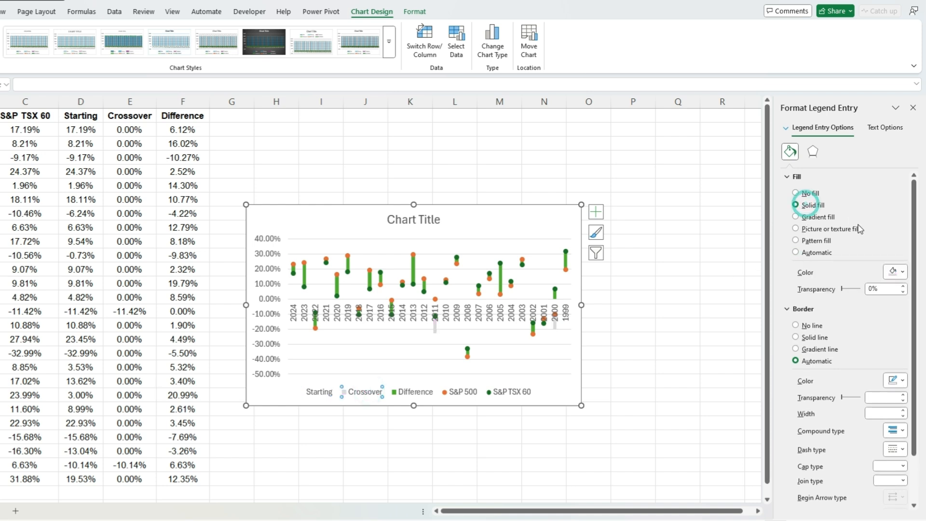
click(895, 272)
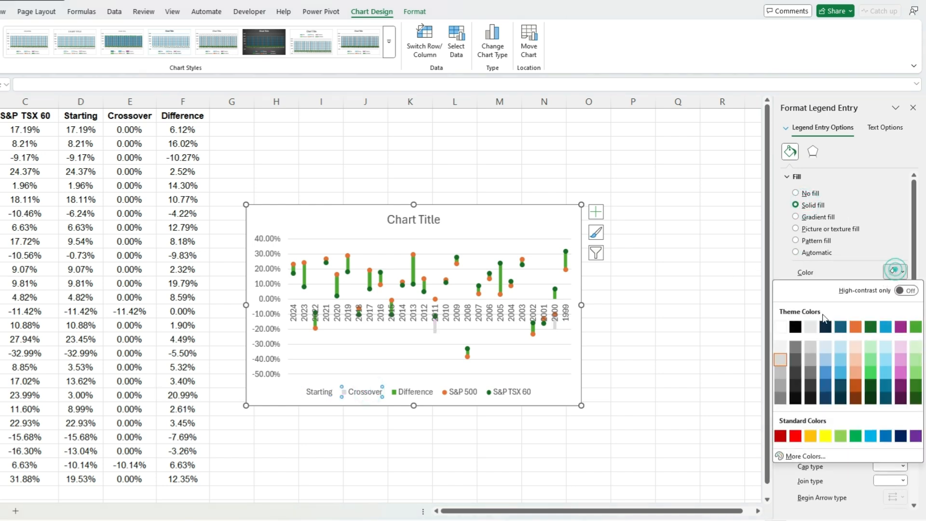
click(780, 359)
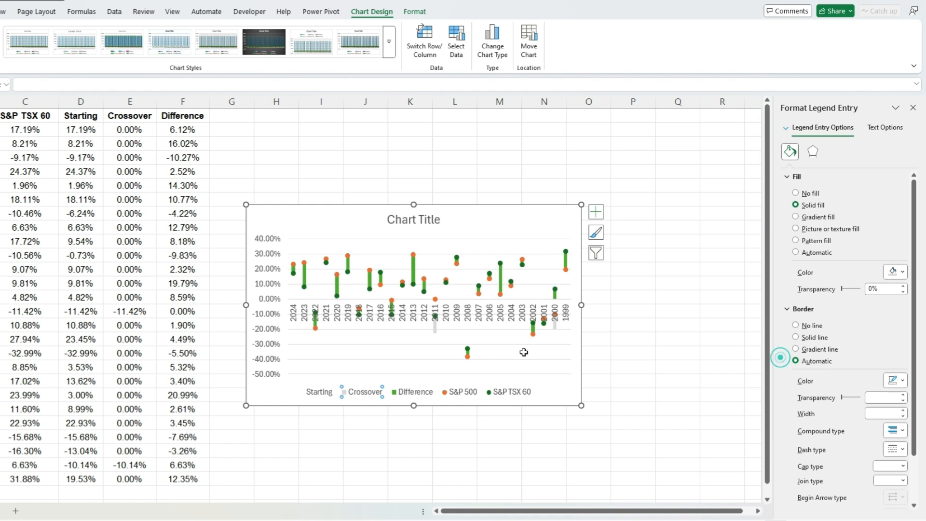
click(417, 394)
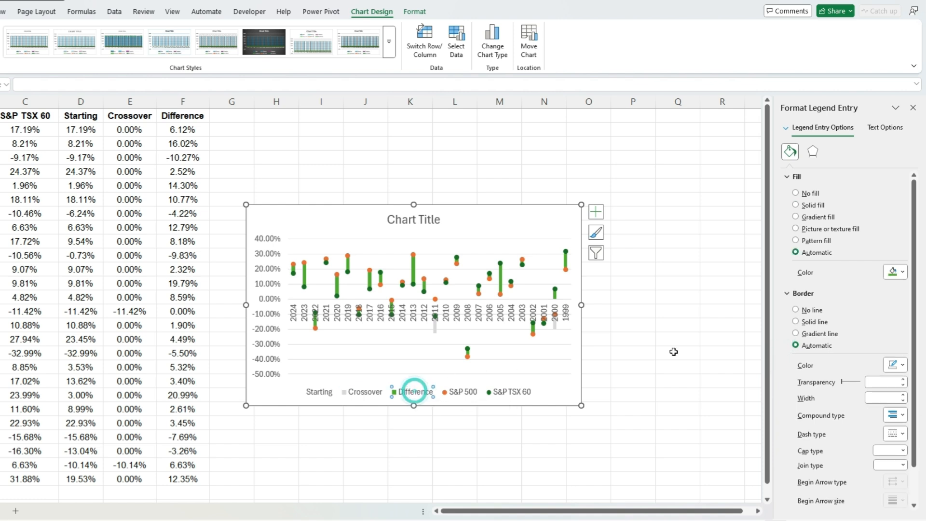
click(815, 208)
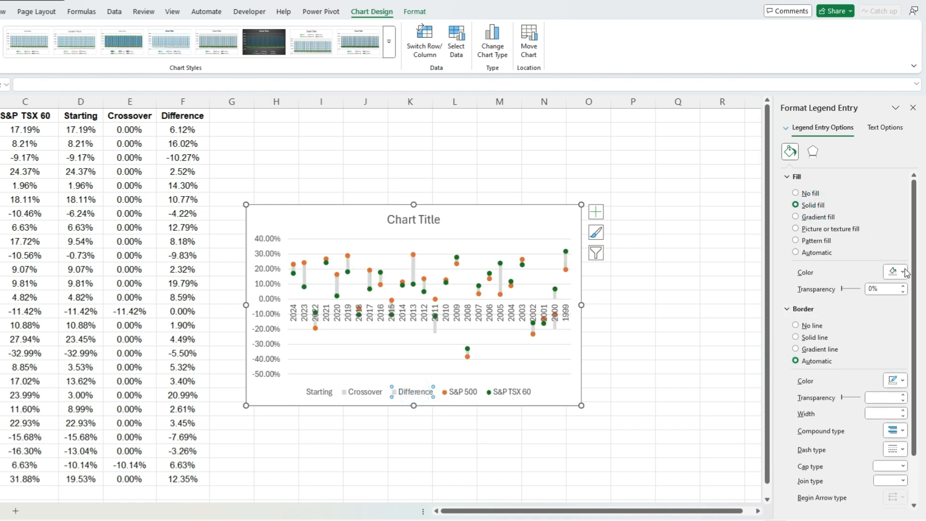
- Move the Crossover series above Starting in the chart's data source order and apply the change
right_click(437, 334)
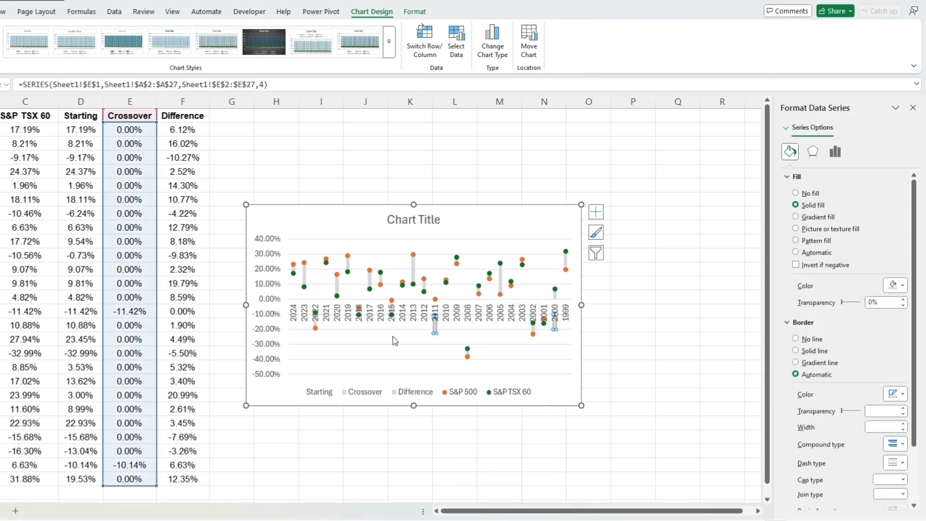
right_click(395, 338)
click(427, 407)
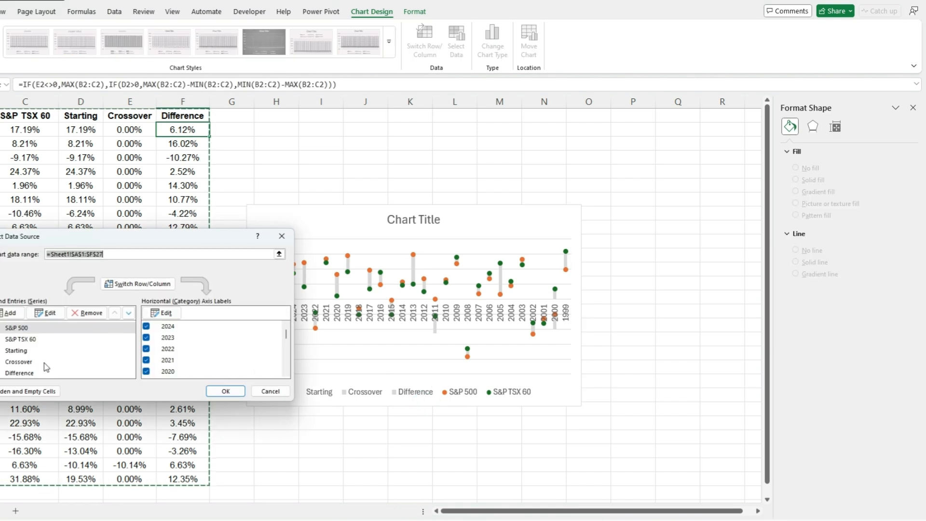
click(44, 362)
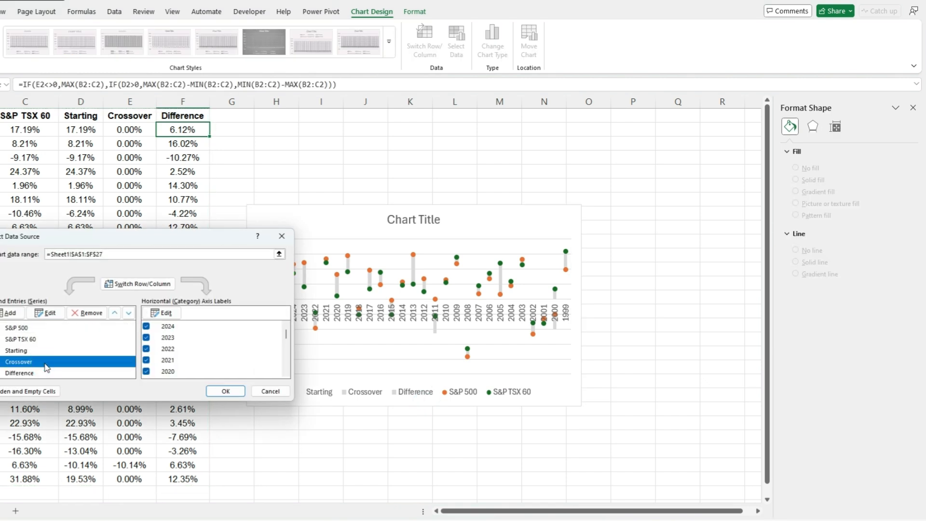
click(115, 313)
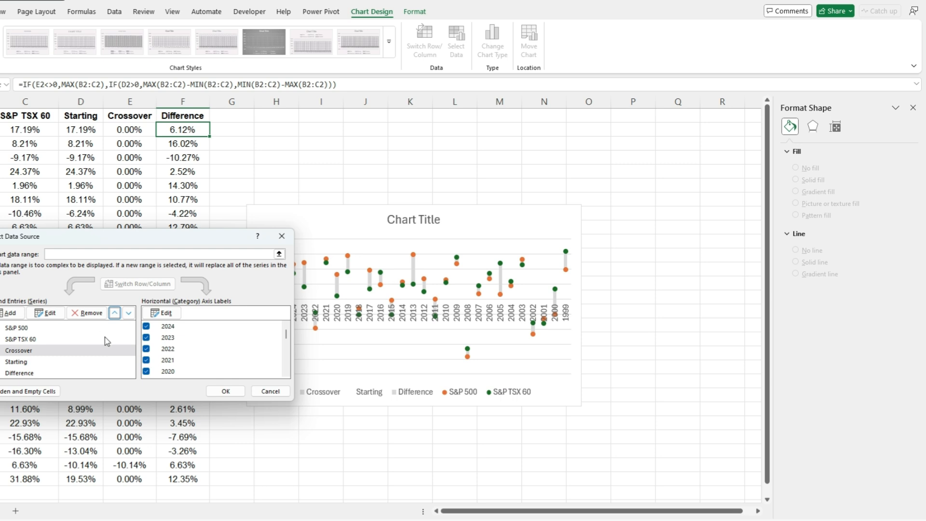
click(224, 389)
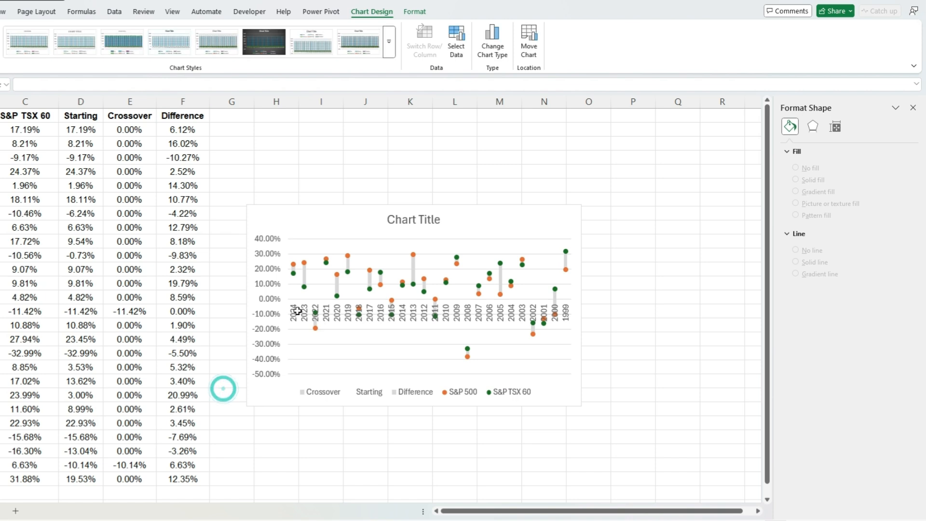
- Set the label position of the horizontal year axis to Low
click(302, 315)
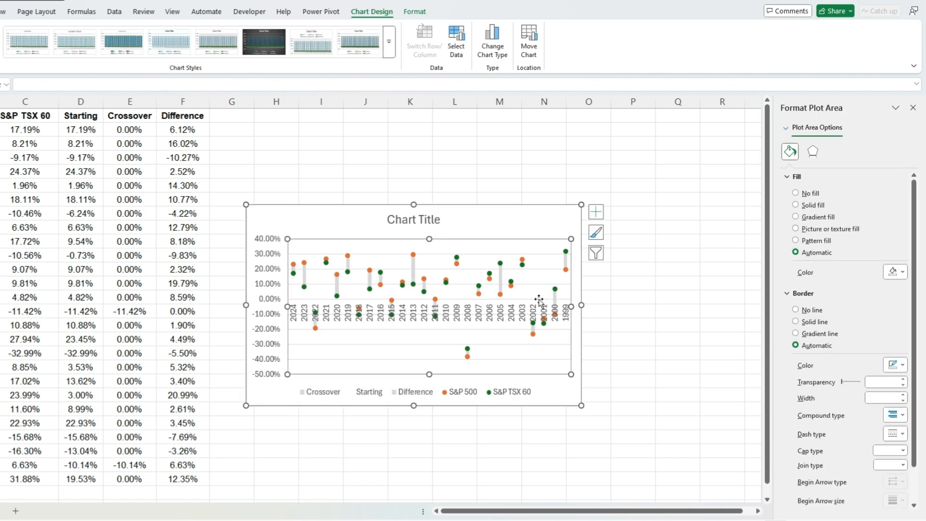
right_click(408, 320)
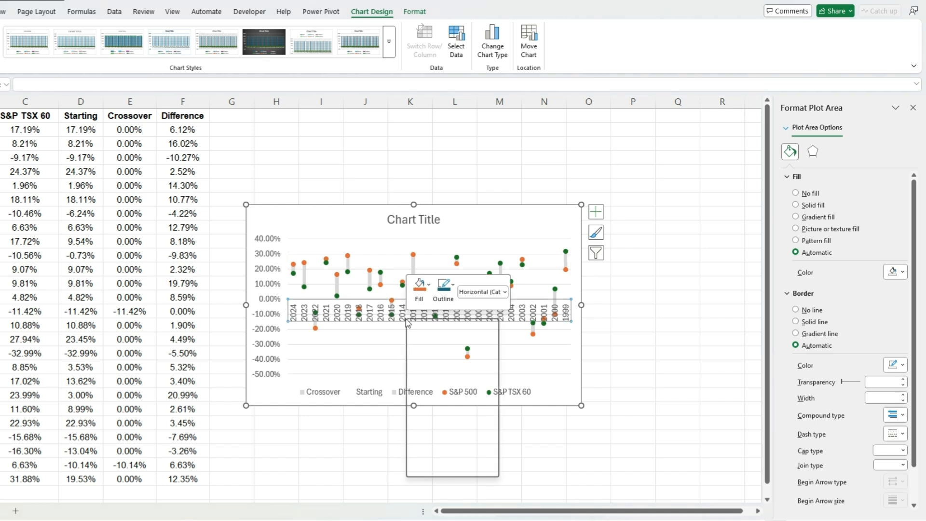
click(444, 468)
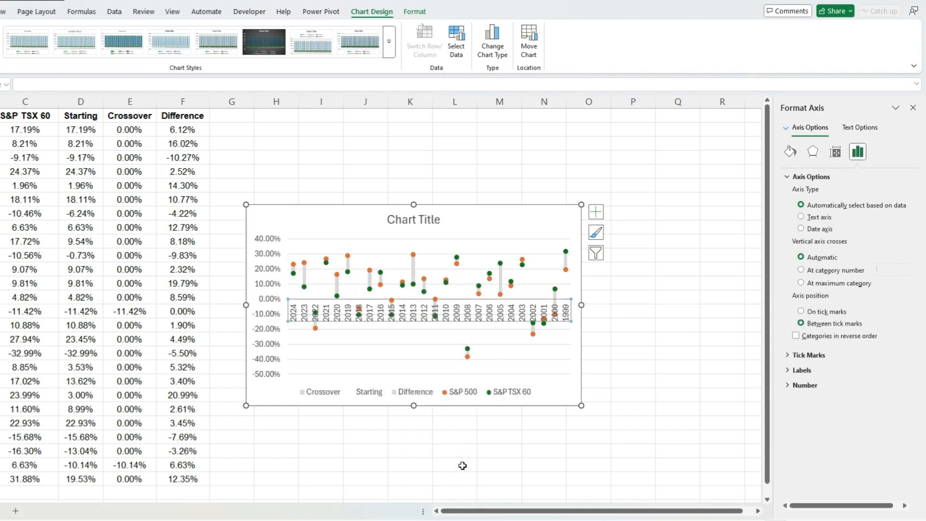
click(800, 370)
click(896, 445)
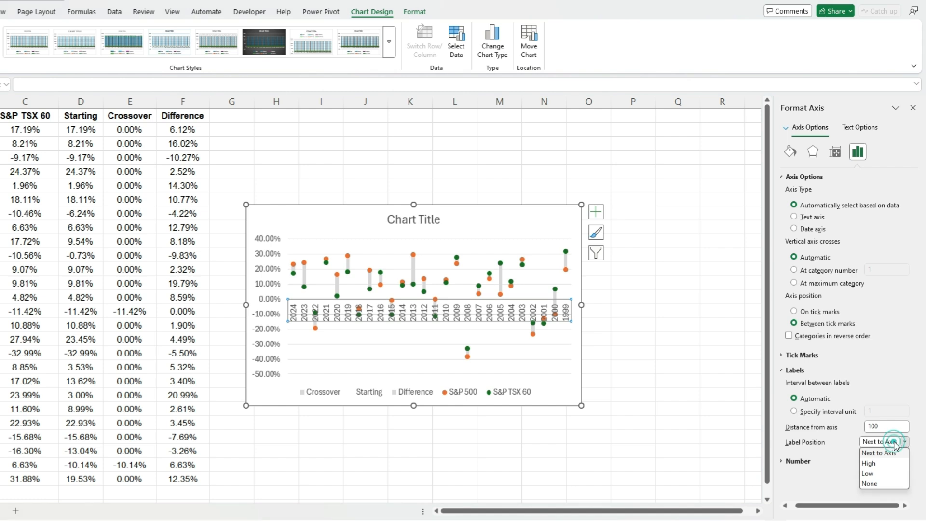
click(881, 477)
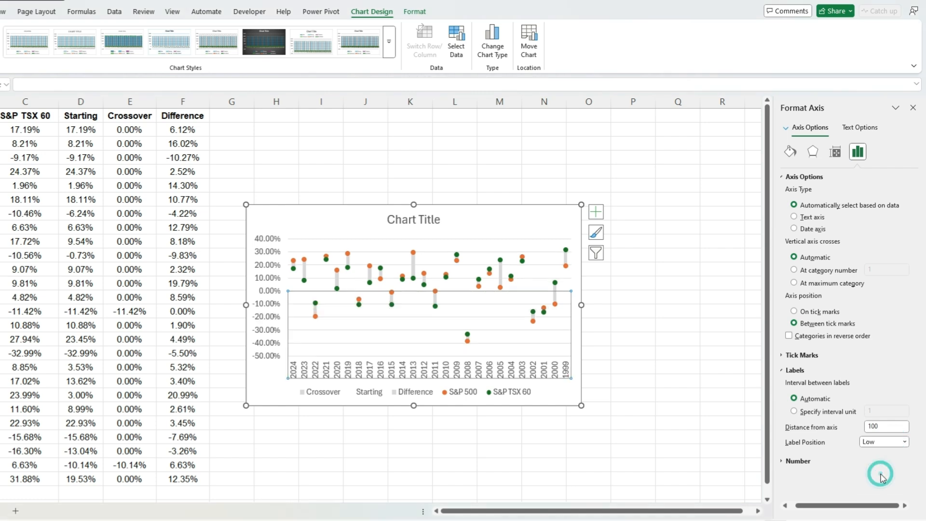
click(552, 425)
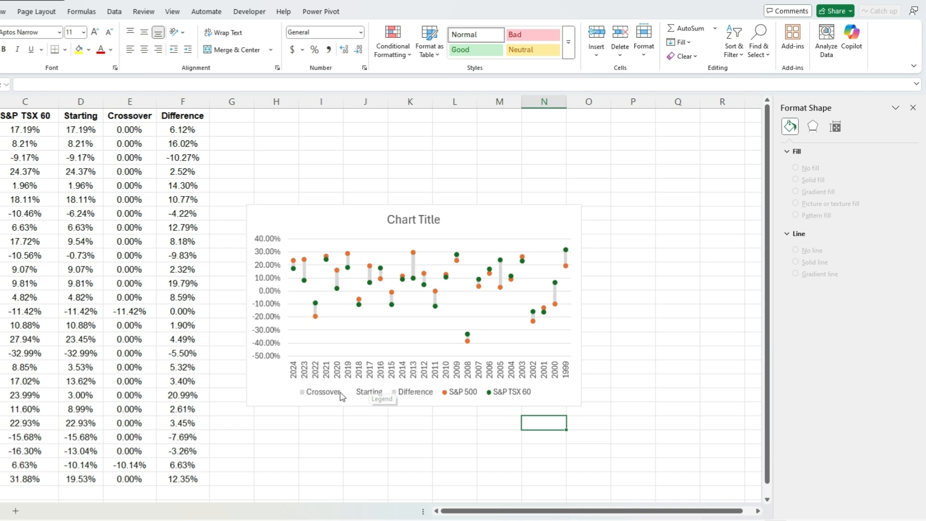
- Delete the Crossover, Starting and Difference entries from the chart legend, keeping S&P 500 and S&P TSX 60
click(325, 397)
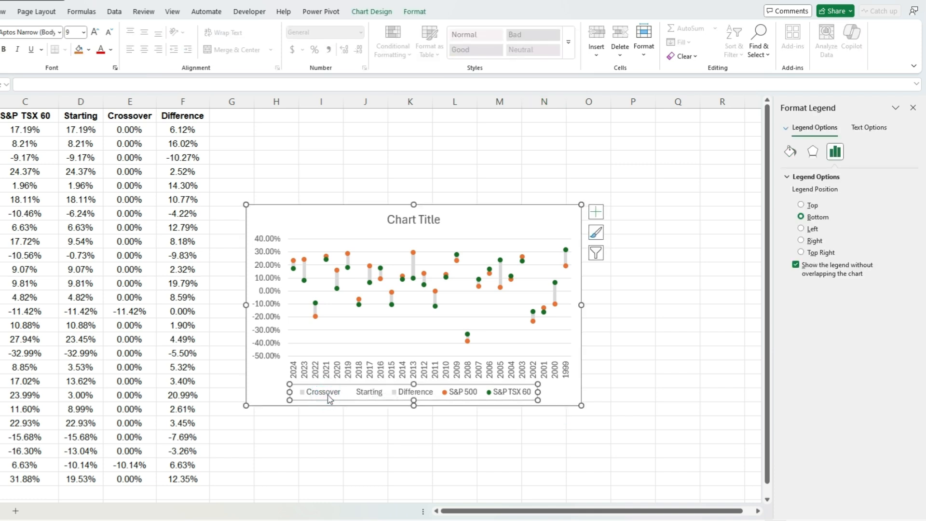
click(328, 398)
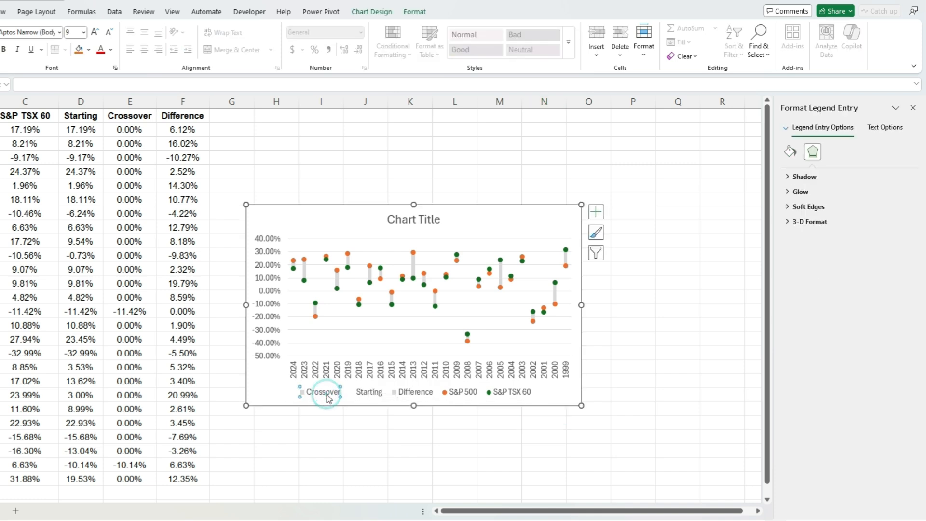
key(Delete)
click(345, 398)
click(346, 398)
key(Delete)
click(357, 394)
click(368, 395)
key(Delete)
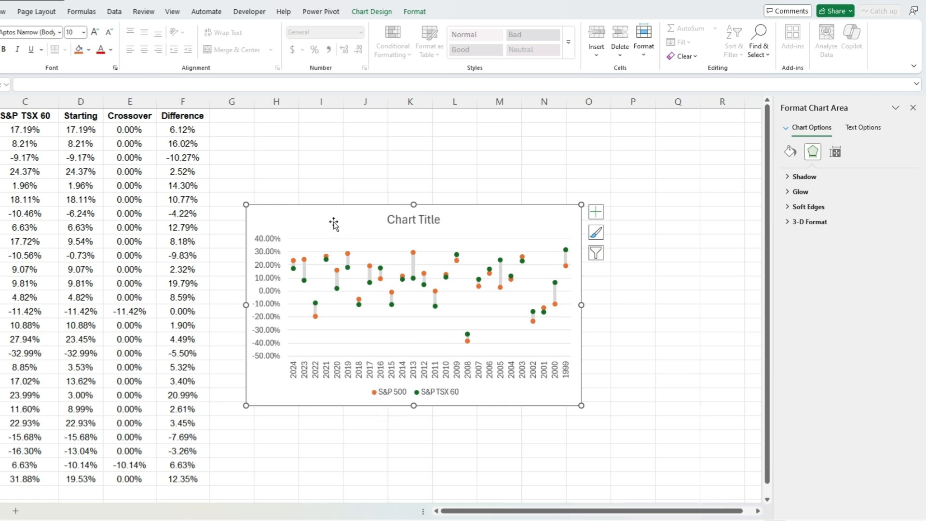
- Move the chart up over the helper columns and enlarge it to extend from column E to column O
drag(336, 223, 224, 183)
drag(468, 365, 610, 438)
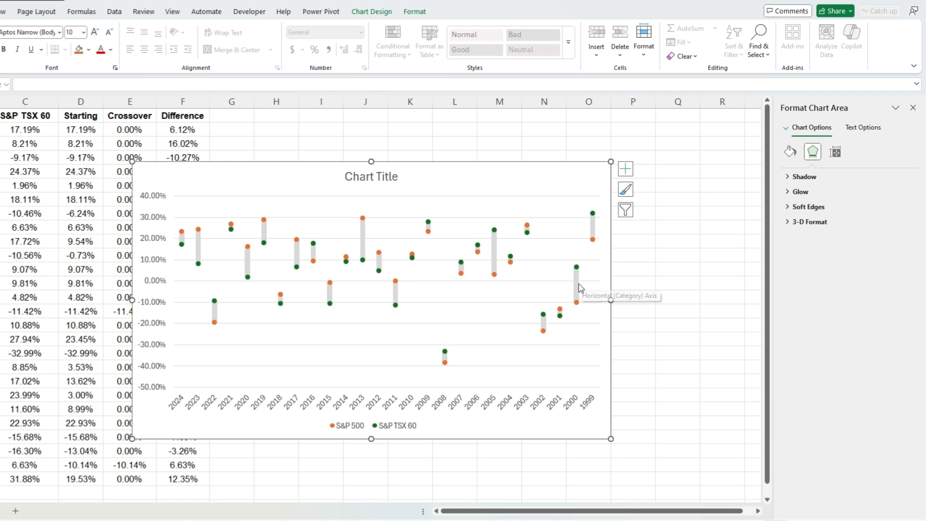
mouse_move(580, 289)
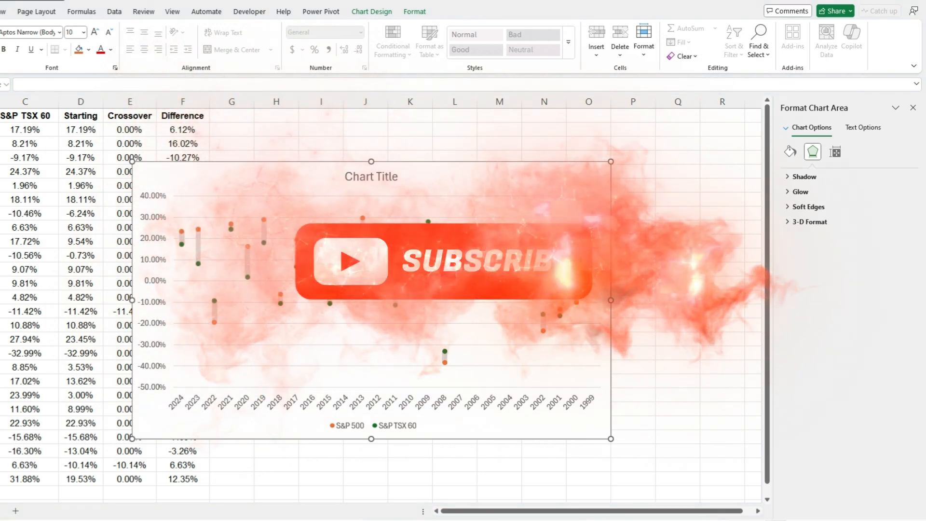
- Change the chart title to "S&P 500 vs TSX 60"
click(379, 179)
triple_click(374, 179)
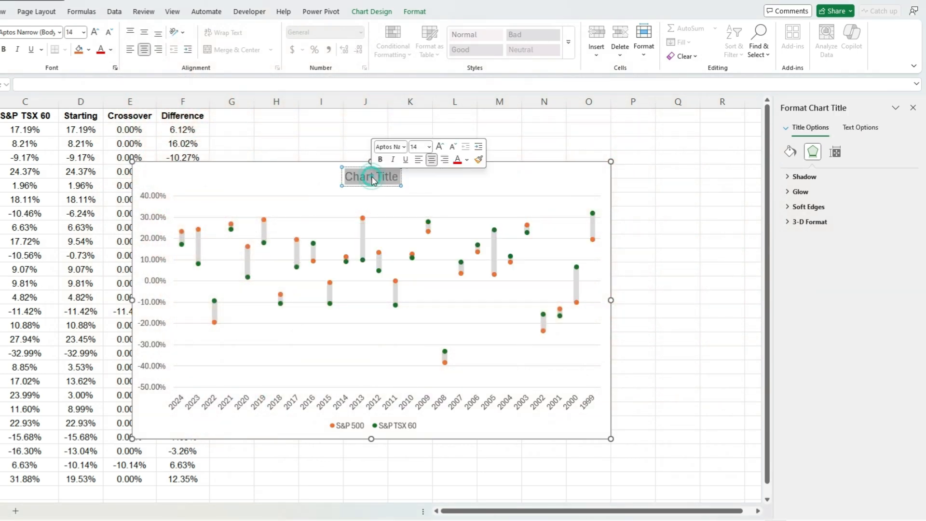
text(S&)
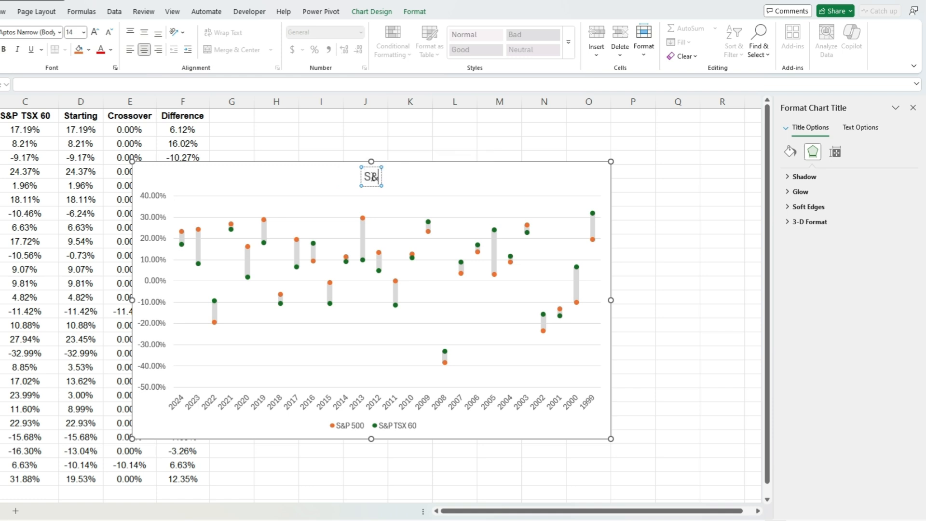
text(P 500 vs TSX 6)
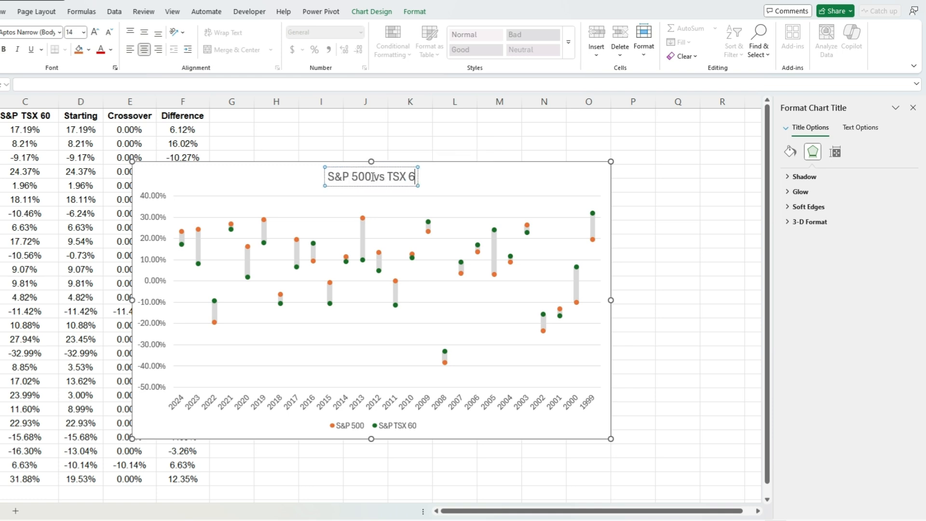
text(0)
- Shift the chart toward column D near the top of the data and widen it to reach column P
drag(534, 176, 467, 149)
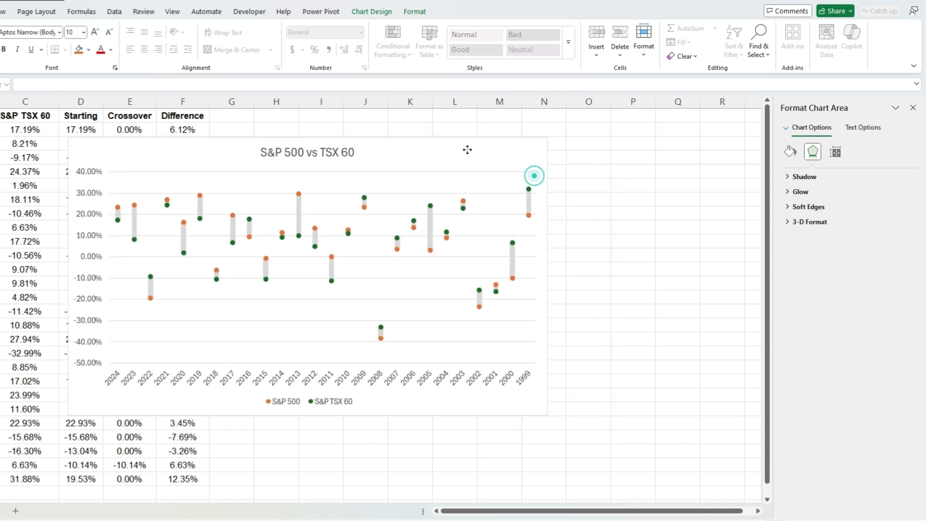
drag(546, 415, 632, 429)
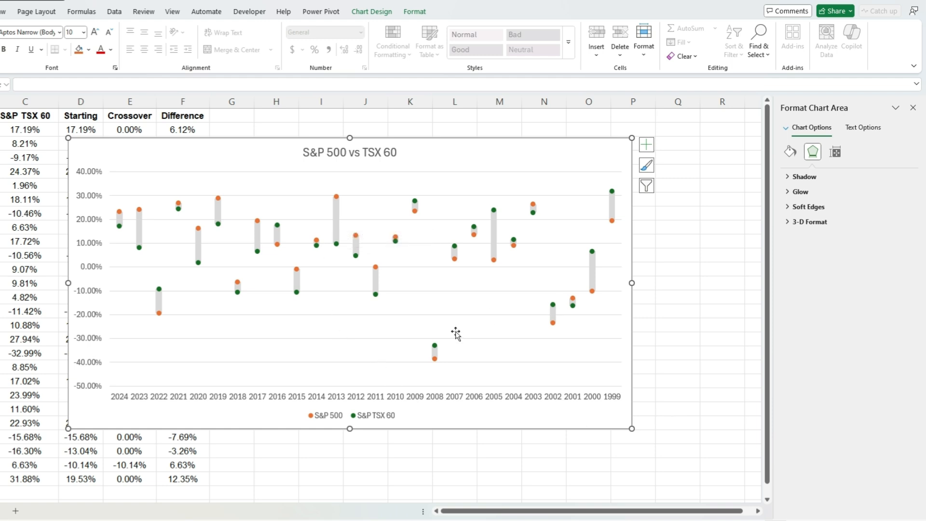
mouse_move(438, 361)
- Show the horizontal axis categories in reverse order so the years run from 1999 to 2024
right_click(351, 402)
click(384, 387)
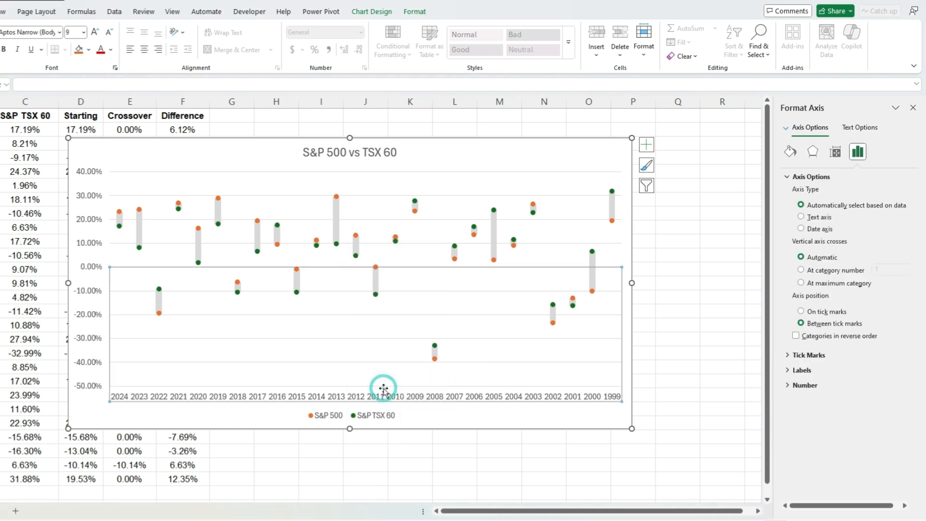
click(796, 335)
click(592, 410)
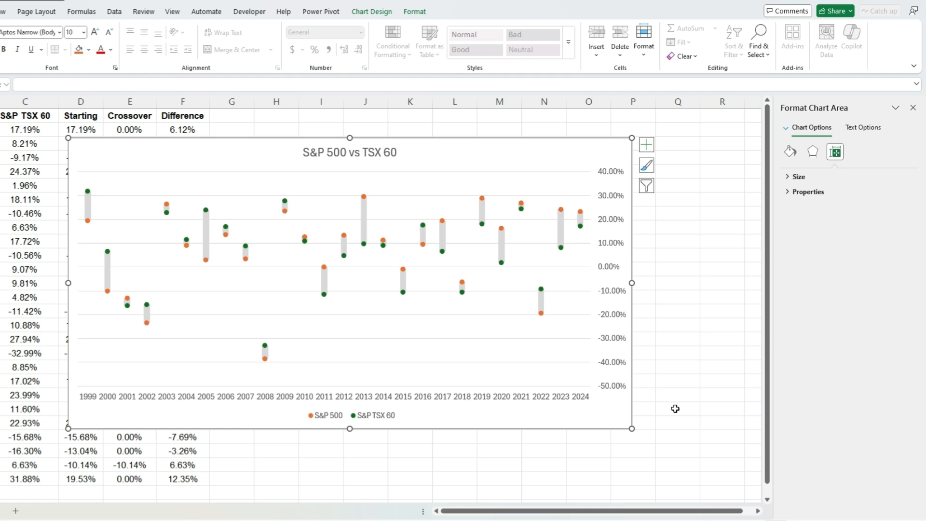